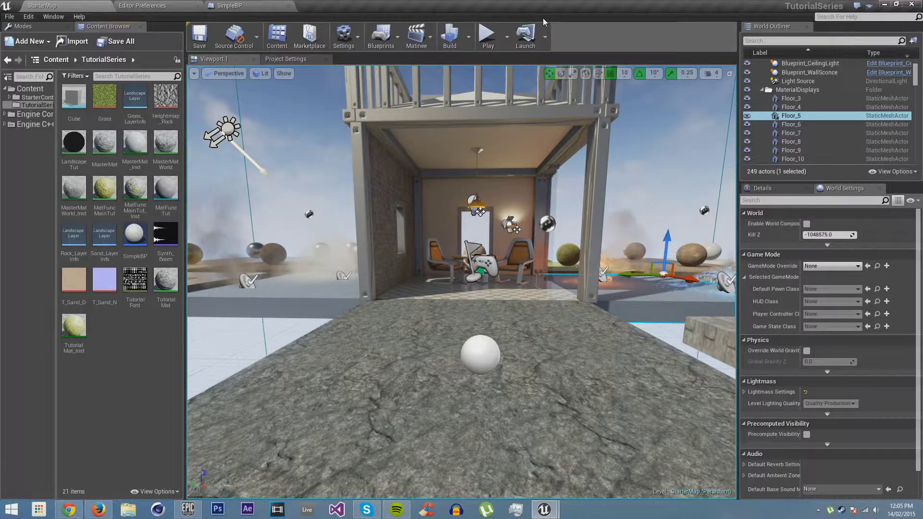
Create a Character-based Blueprint class in the TutorialSeries folder and name it Player
right_click(125, 333)
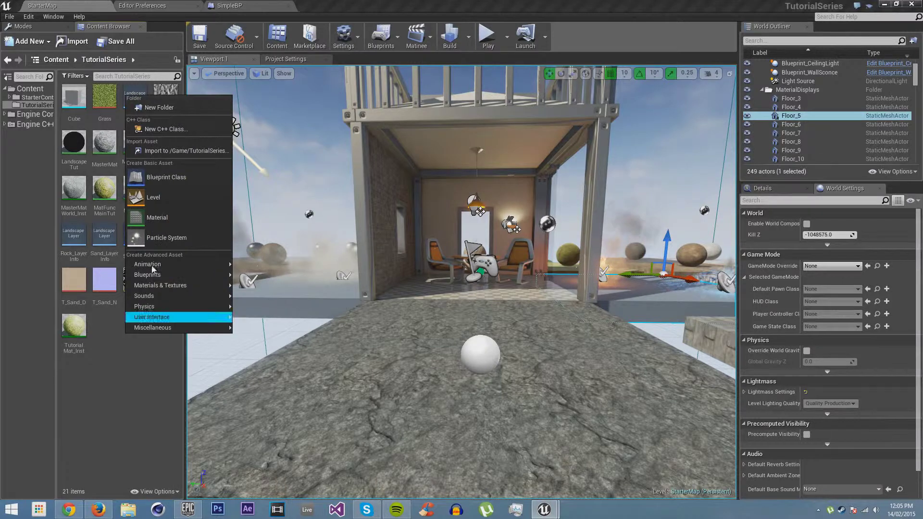
click(166, 176)
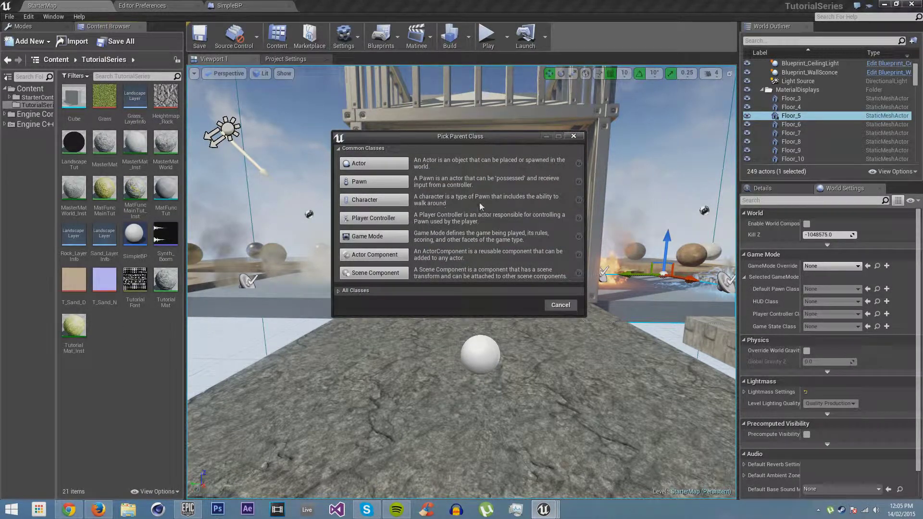
click(375, 201)
text(Pl)
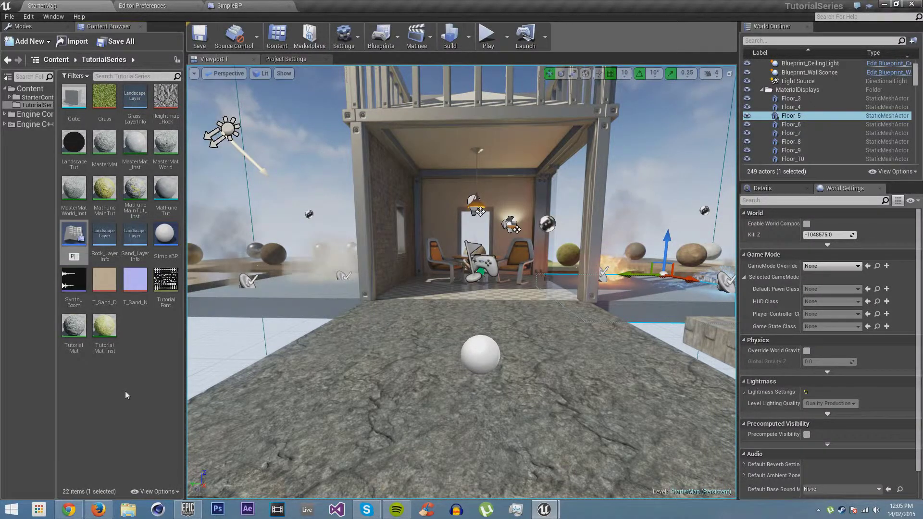
text(aye)
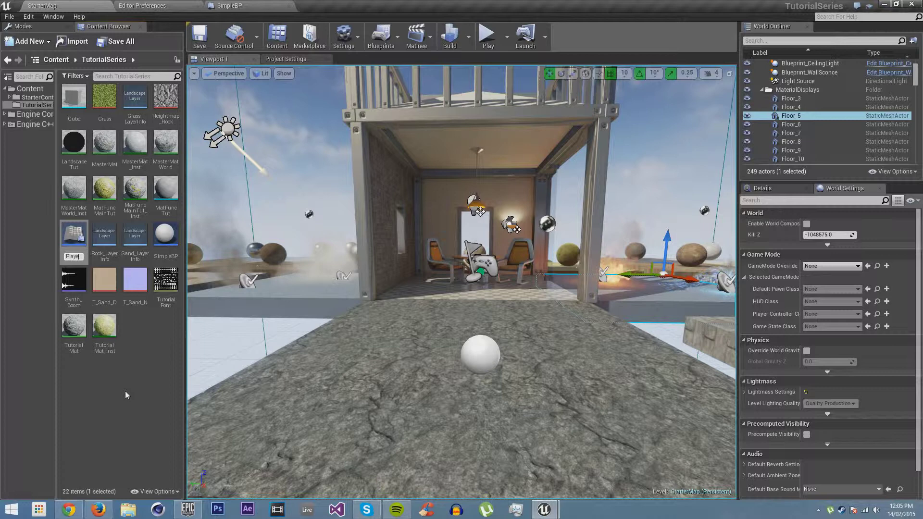
text(r)
key(Return)
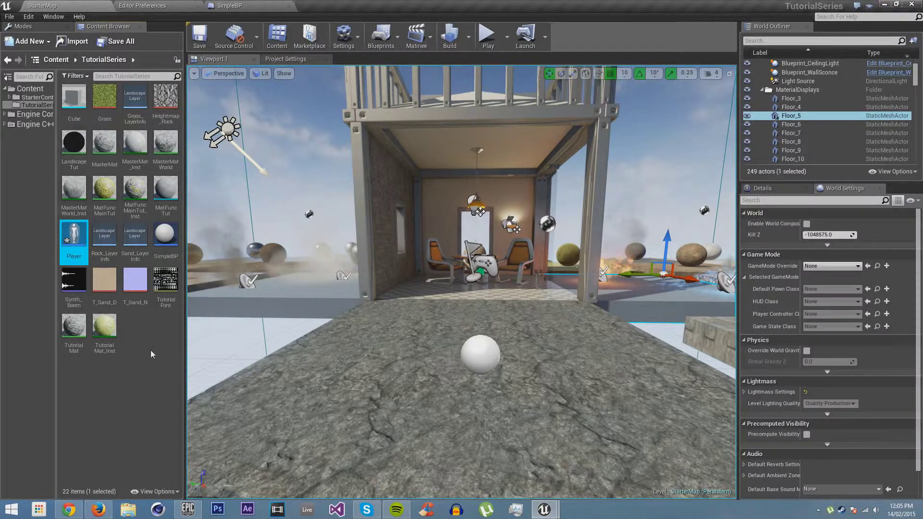
Create a Game Mode Blueprint class in the TutorialSeries folder and name it GMTut
right_click(146, 339)
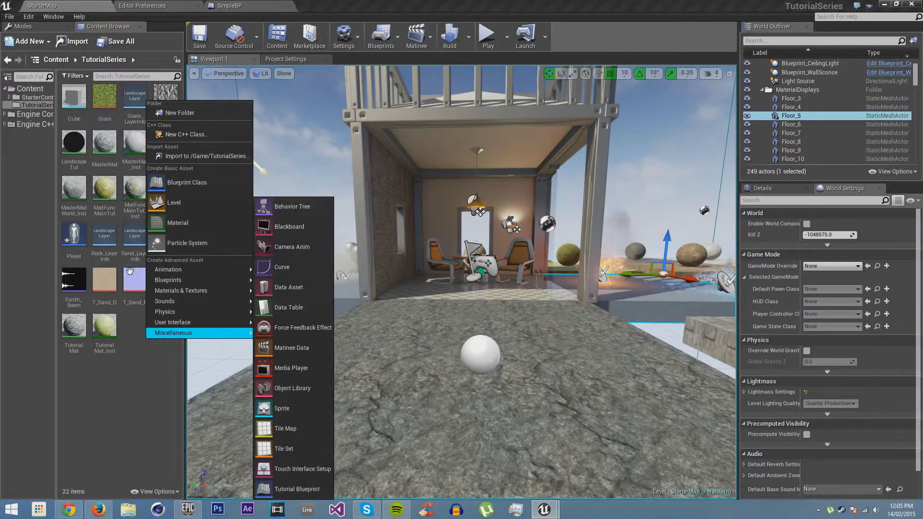
click(163, 183)
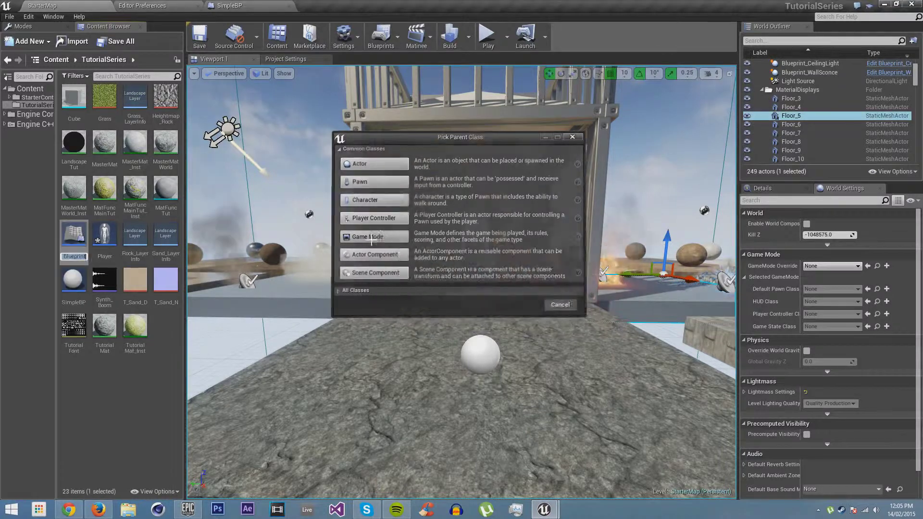
click(371, 238)
text(GM)
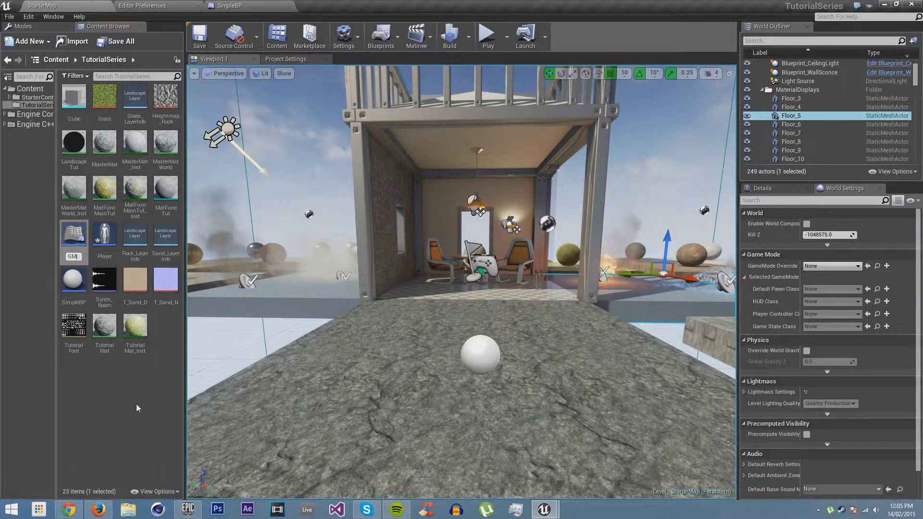
text(Tut)
key(Return)
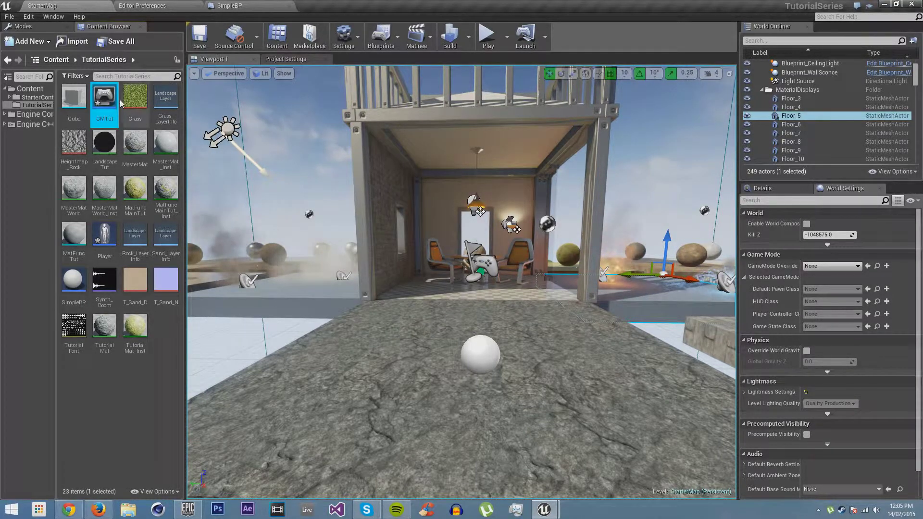
Open the GMTut blueprint, set its Default Pawn Class to Player, and save it
double_click(111, 111)
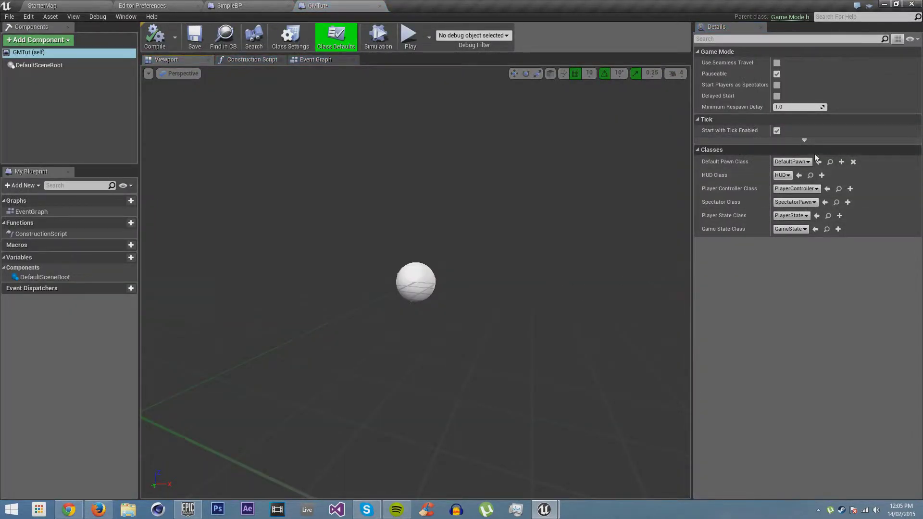
click(791, 162)
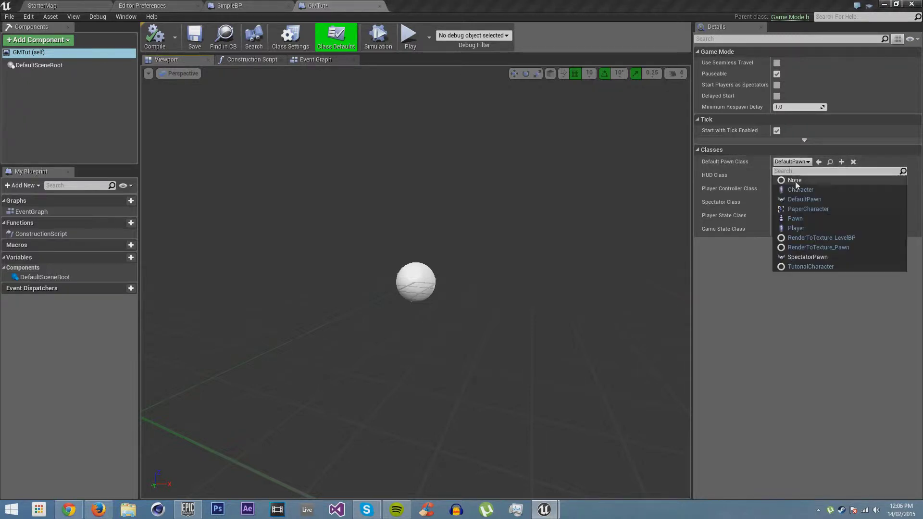
click(806, 226)
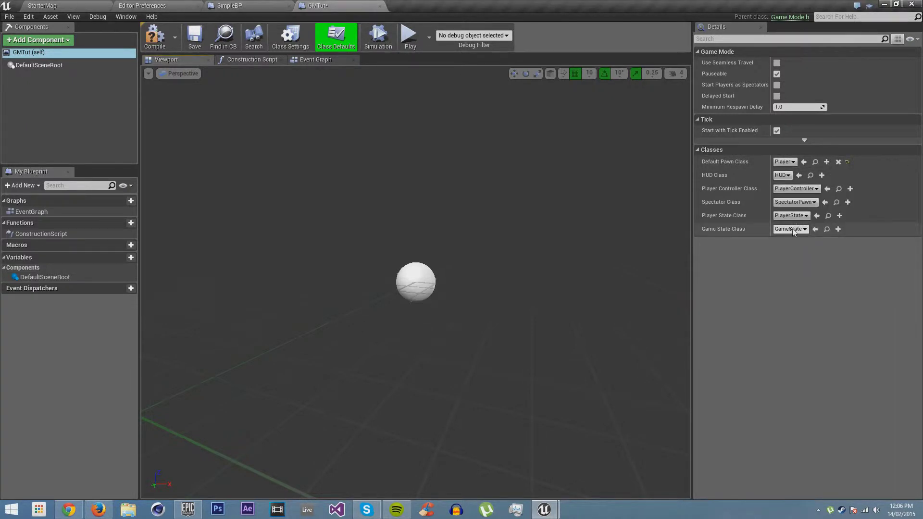
click(195, 38)
Return to StarterMap, set its GameMode Override to GMTut in the world settings, and save the level
click(43, 5)
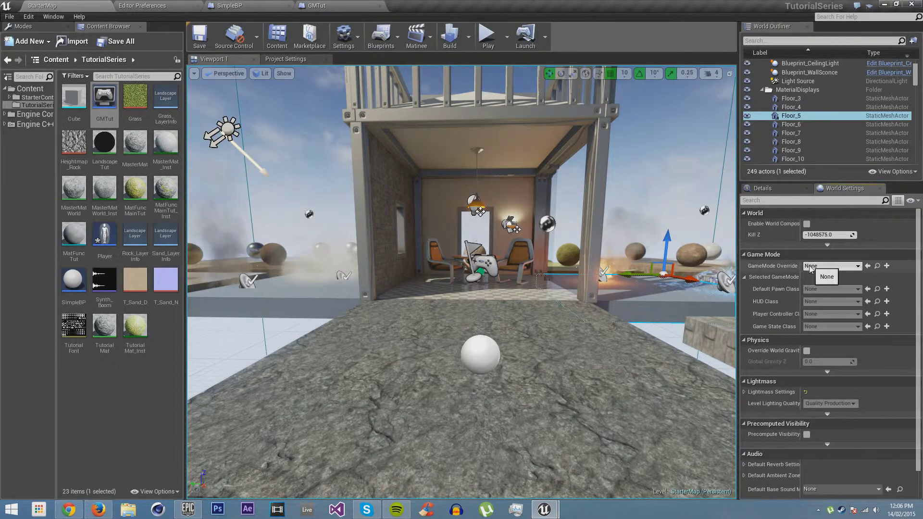
click(832, 266)
click(823, 304)
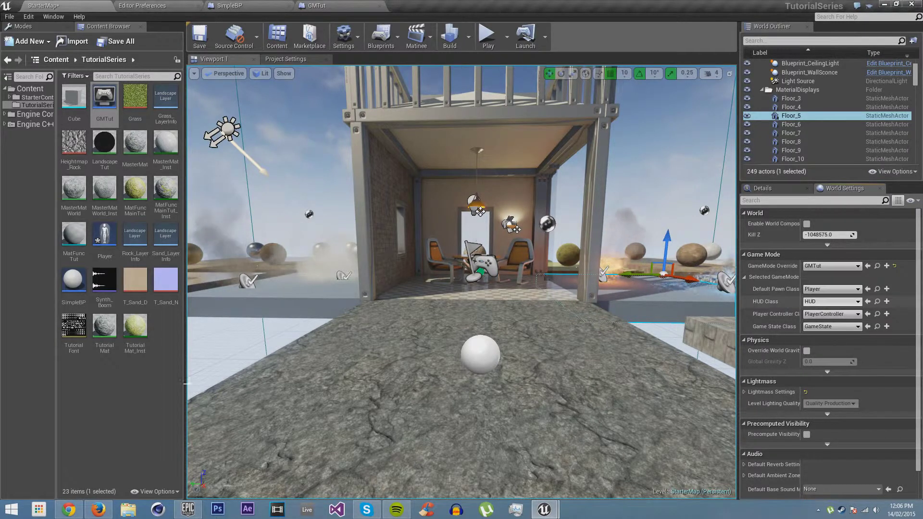
click(103, 403)
key(ctrl+s)
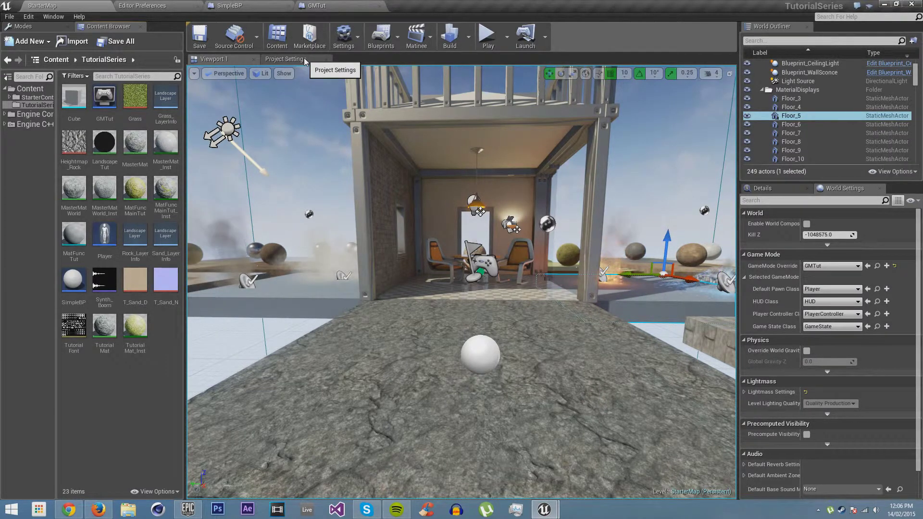
Add four axis mappings to the input bindings in the project settings
click(303, 58)
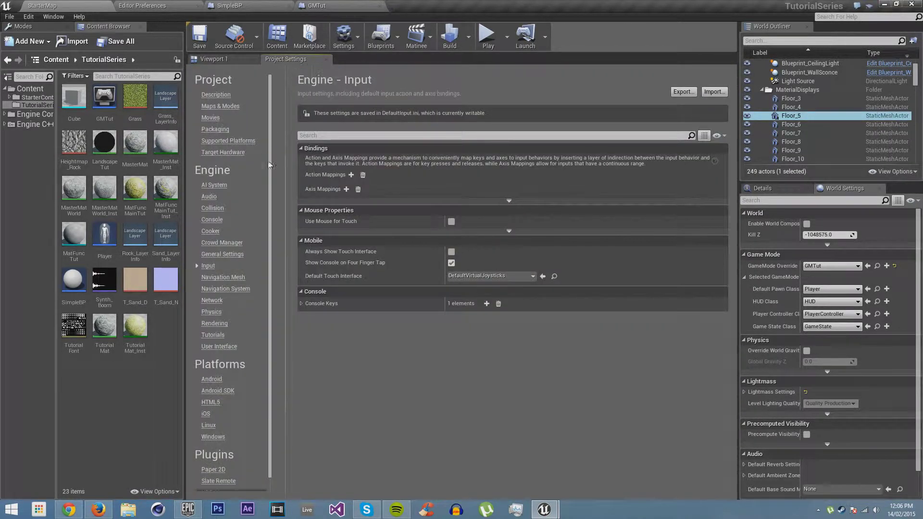
click(346, 189)
click(346, 189)
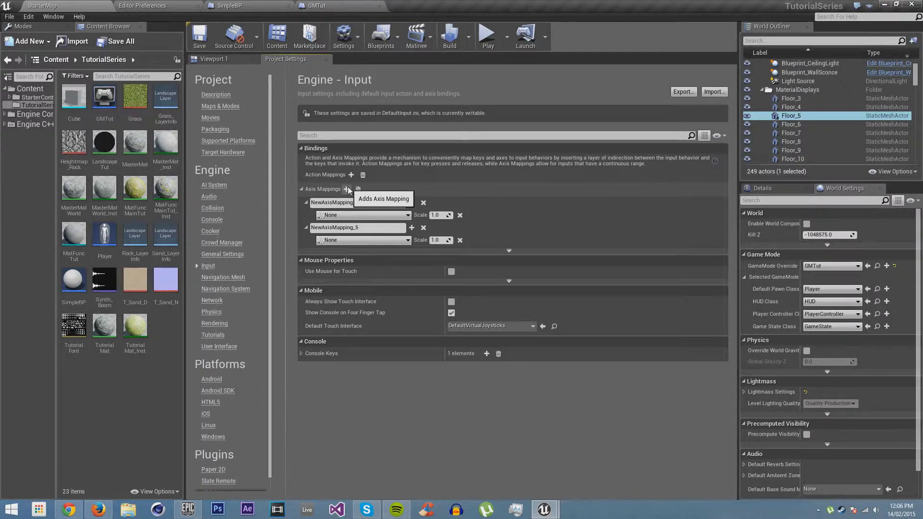
click(346, 190)
click(346, 189)
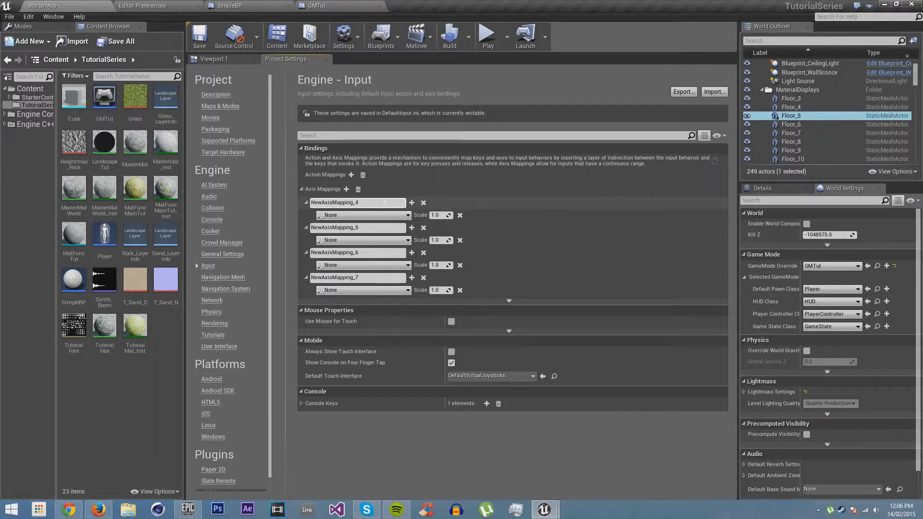
Name the first axis mapping F/B and assign the keyboard W key to it
click(336, 202)
text(F)
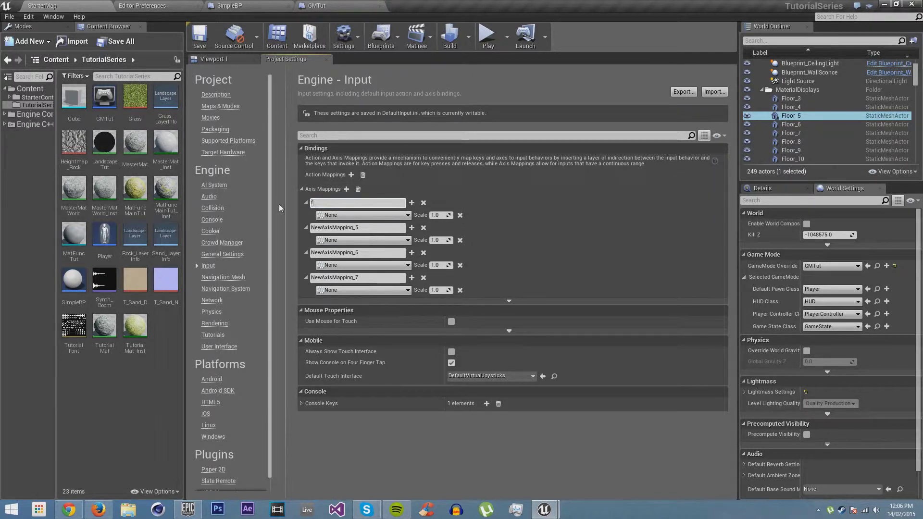
text(/B)
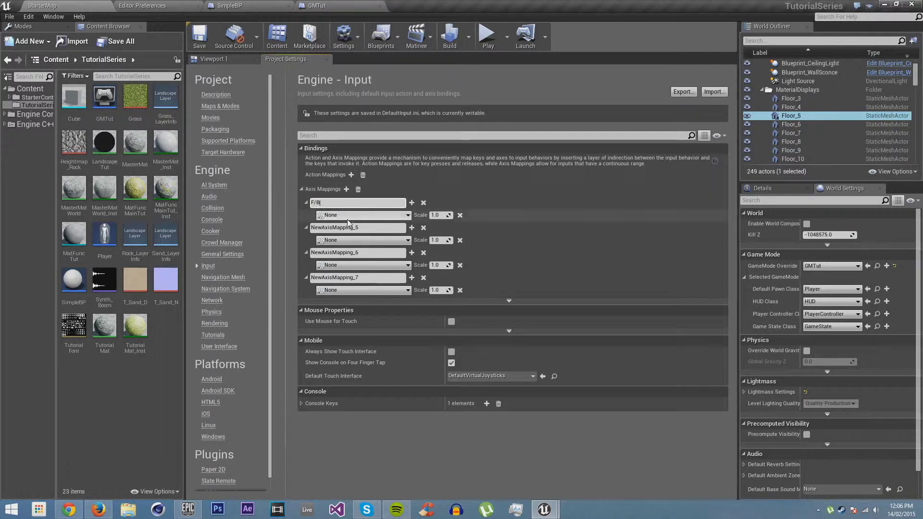
key(Return)
click(362, 215)
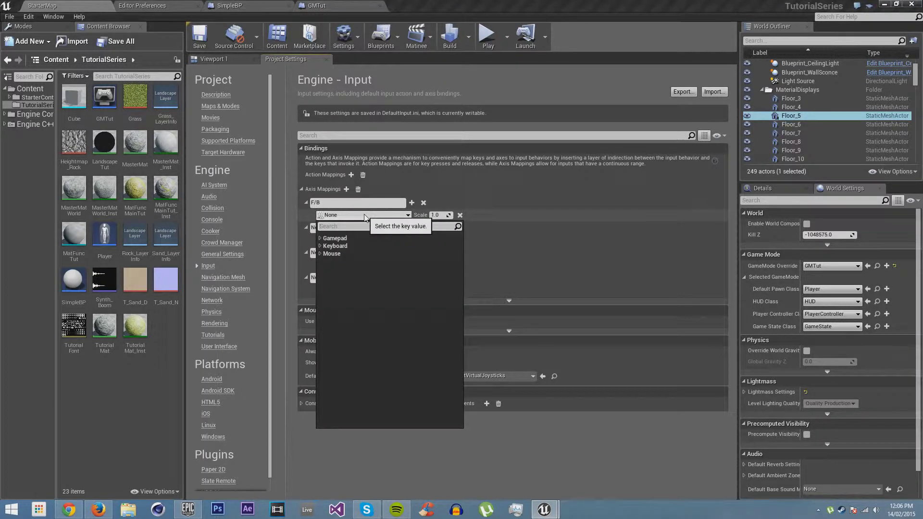
text(w)
click(377, 307)
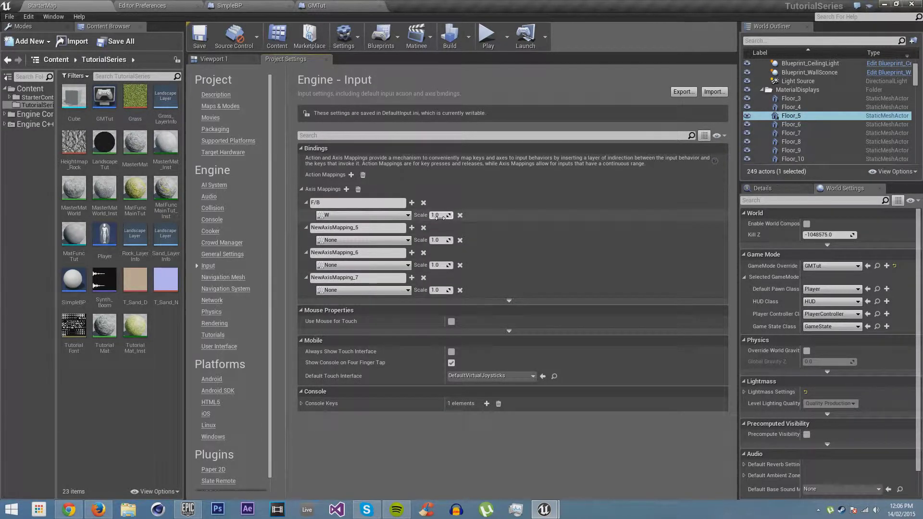
Add a second key to the F/B axis mapping, assigning keyboard S with a scale of -1.0
click(412, 203)
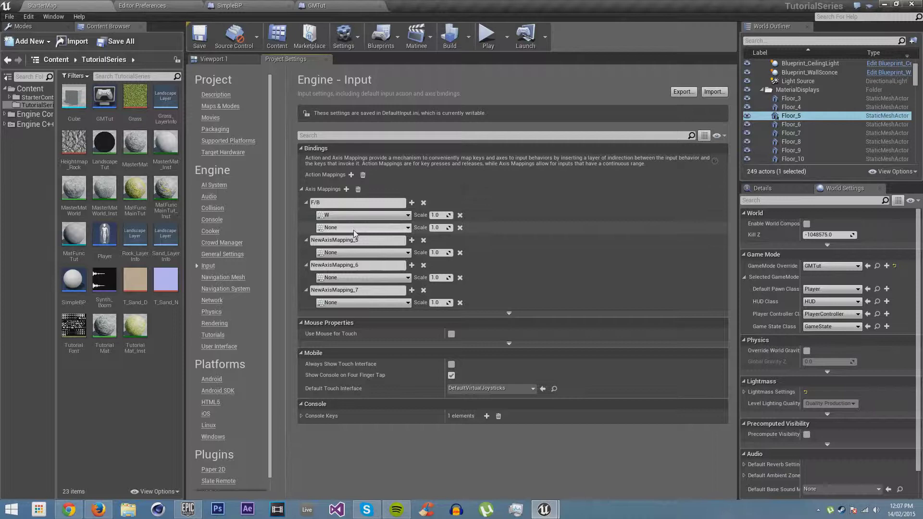
click(353, 228)
text(s)
scroll(374, 339, down, 4)
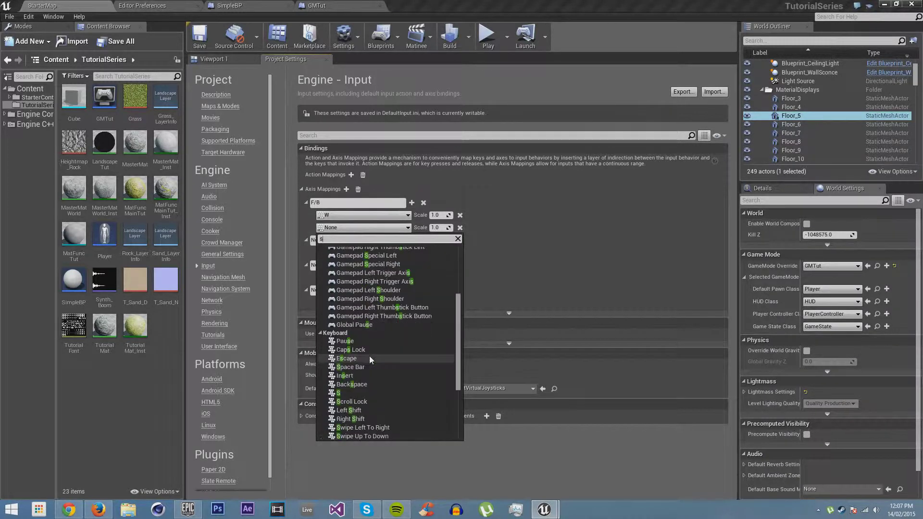
click(347, 393)
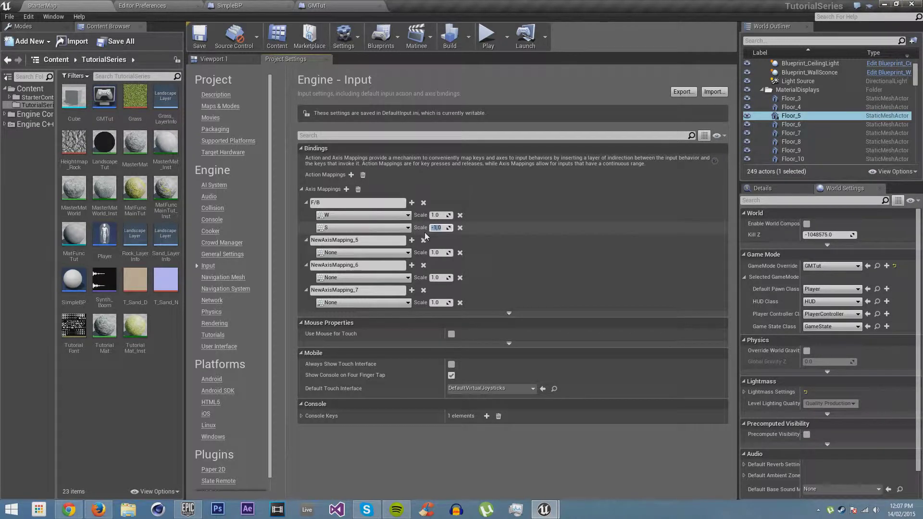
key(Tab)
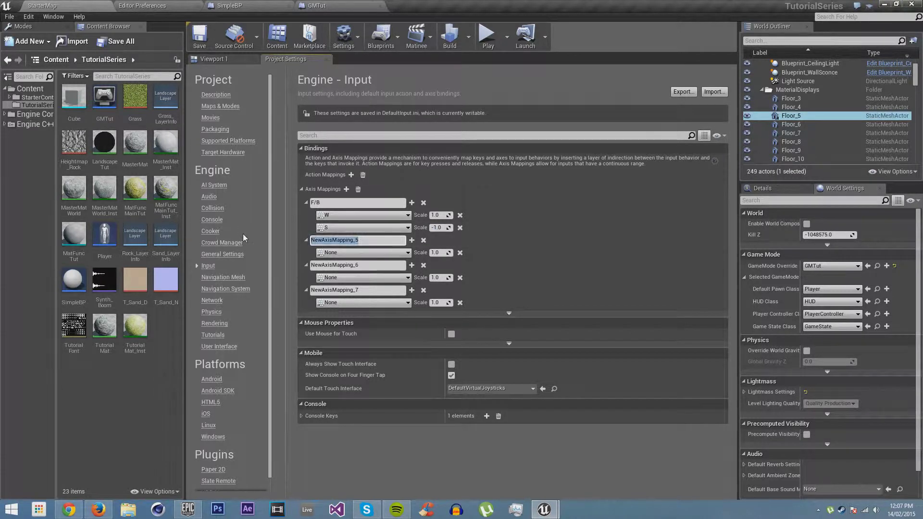
Name the second axis mapping L/R and assign keyboard A to it with a scale of -1.0
text(L/R)
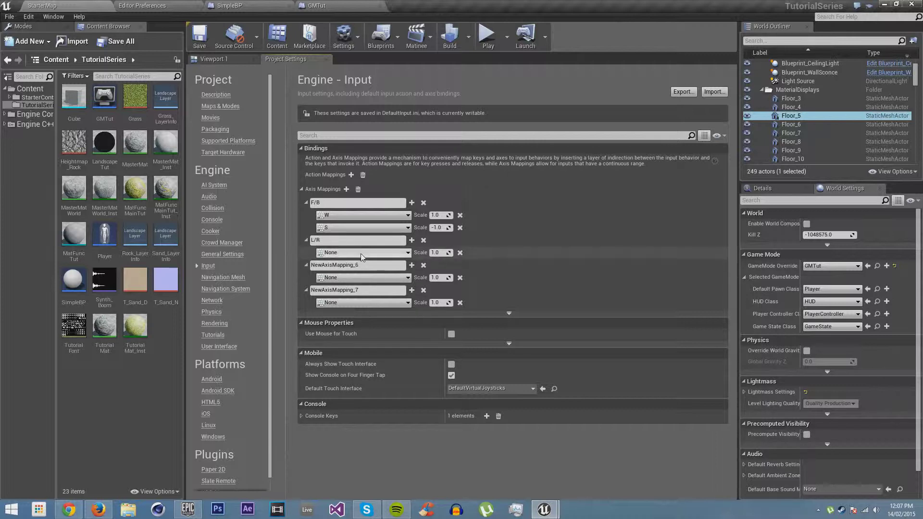
click(342, 253)
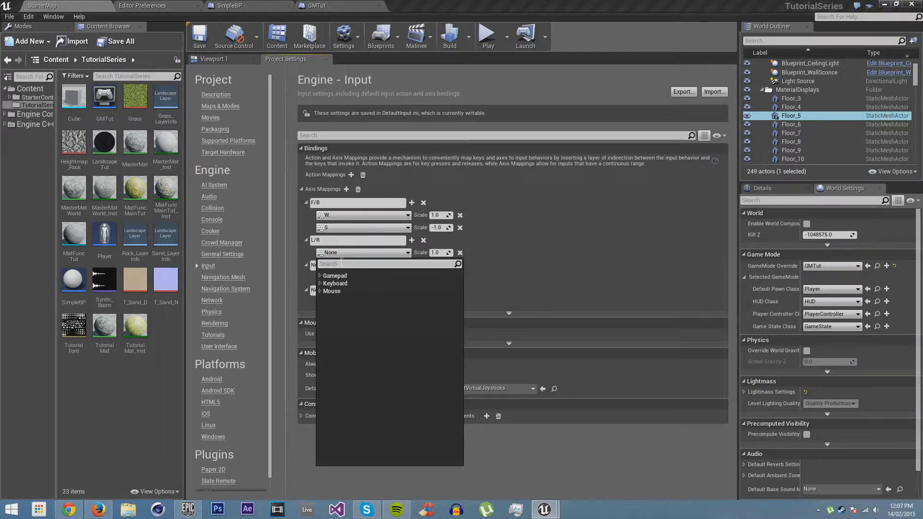
text(a)
scroll(360, 310, down, 3)
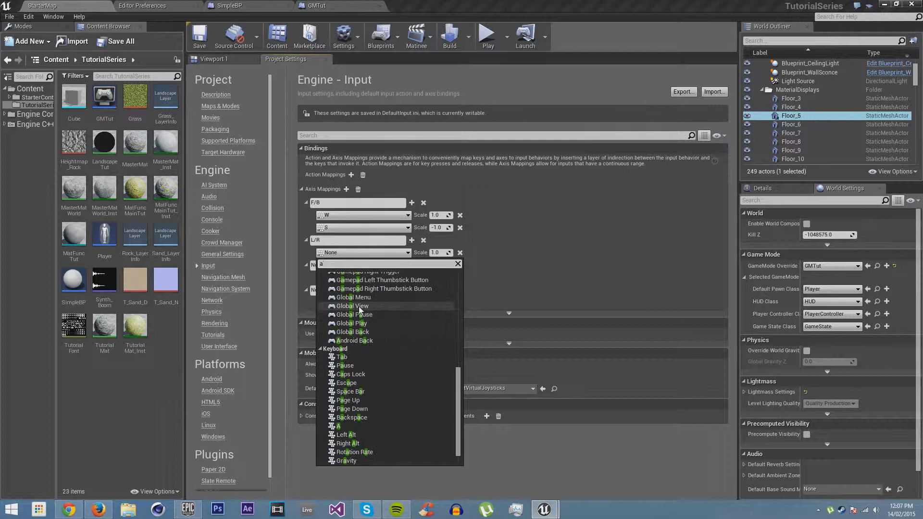
click(368, 424)
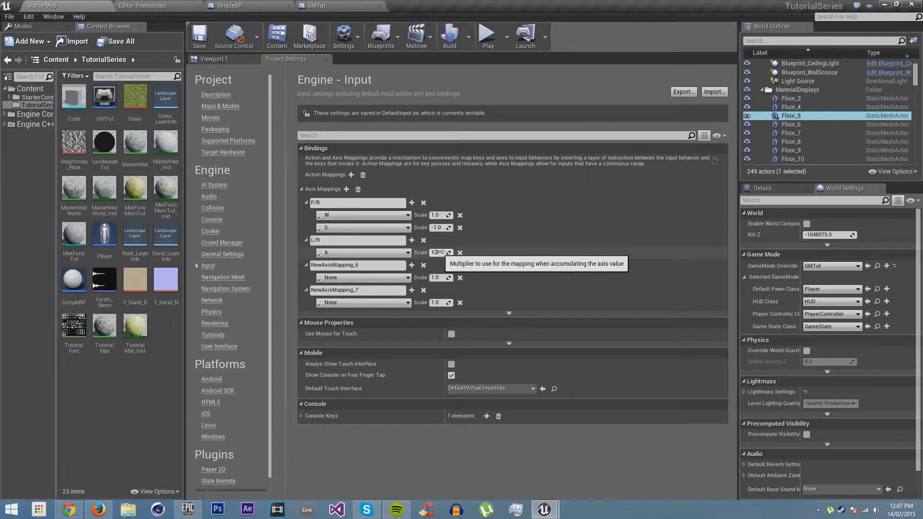
drag(439, 252, 432, 252)
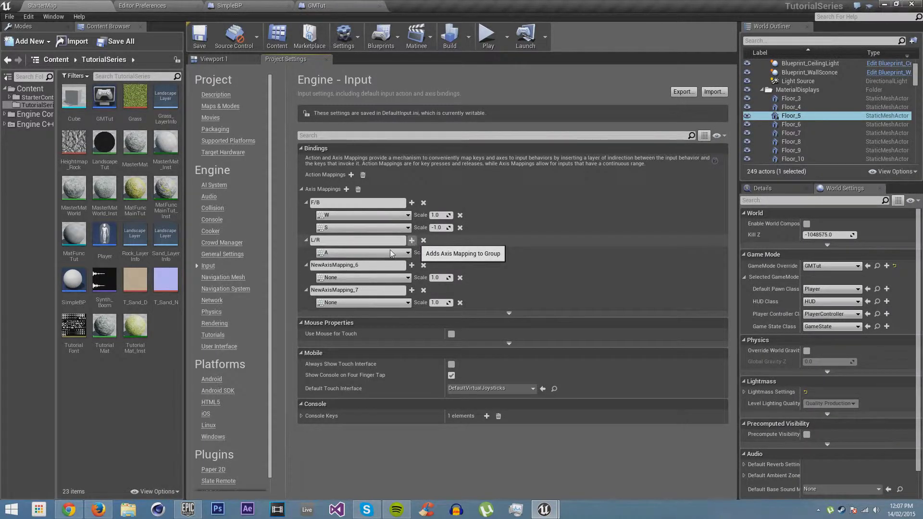
Add a second key to the L/R axis mapping and assign keyboard D to it
click(412, 240)
click(356, 265)
text(d)
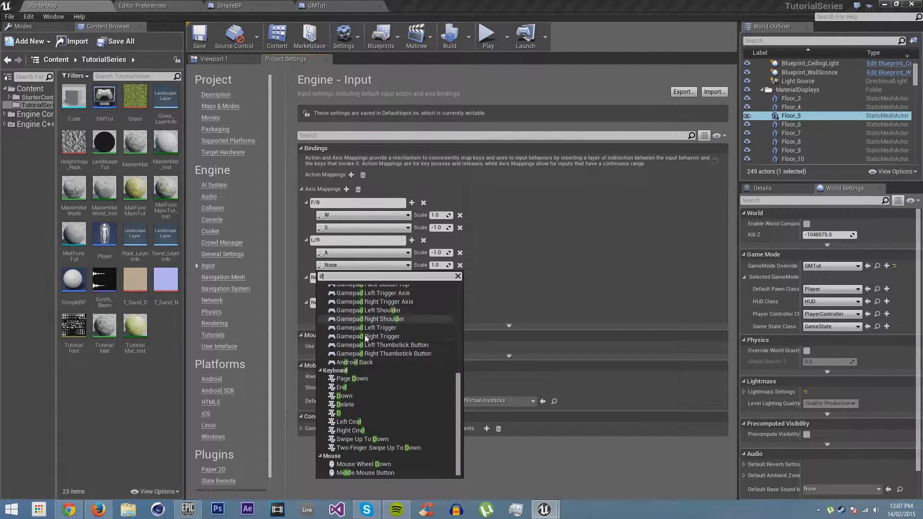
click(341, 413)
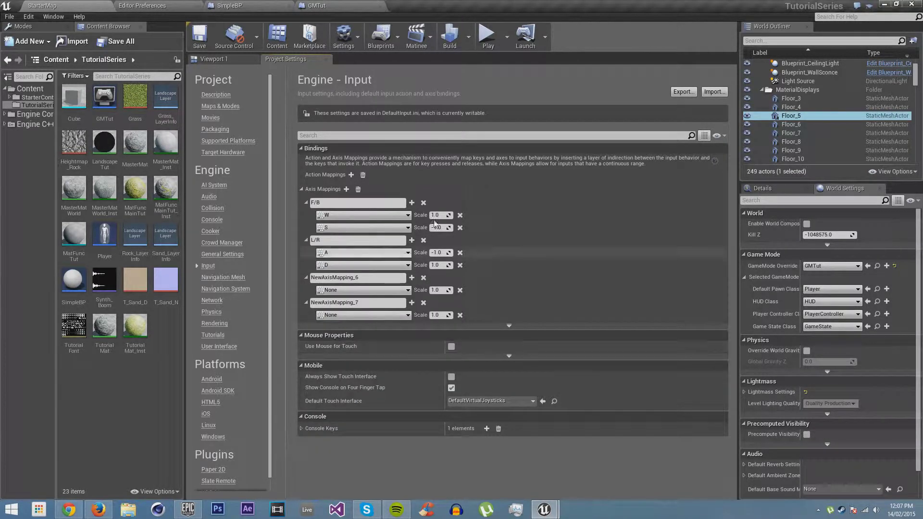
Name the third axis mapping MouseX and the fourth axis mapping MouseY
click(380, 278)
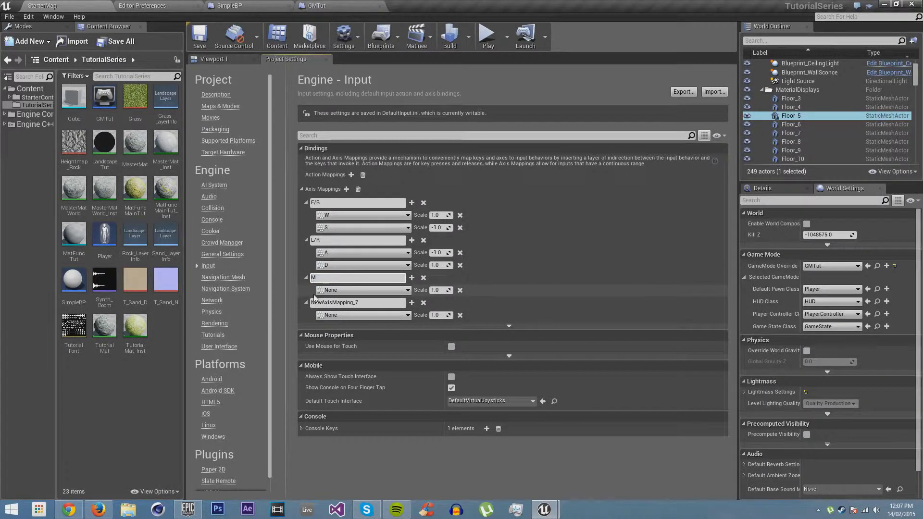
click(369, 303)
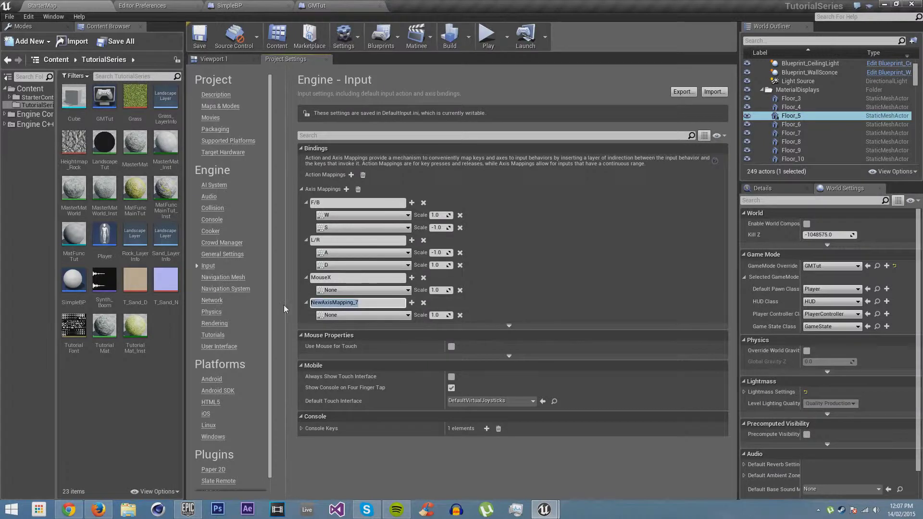
text(MouseY)
key(Return)
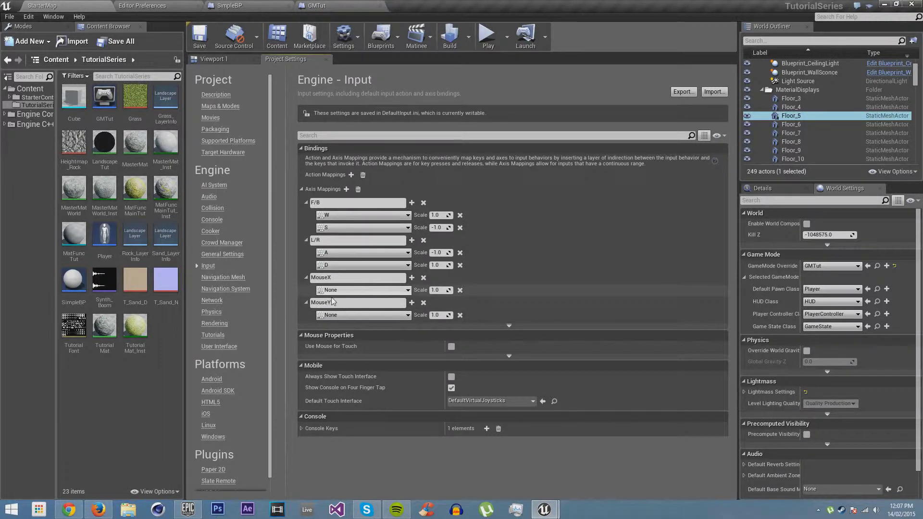
Assign Mouse X to the MouseX axis mapping and Mouse Y to the MouseY axis mapping
click(342, 291)
text(mouse)
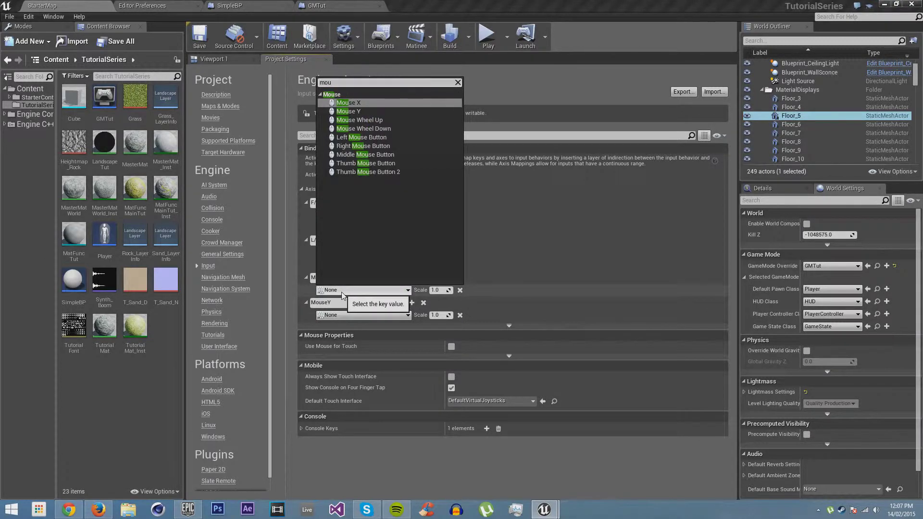
click(379, 109)
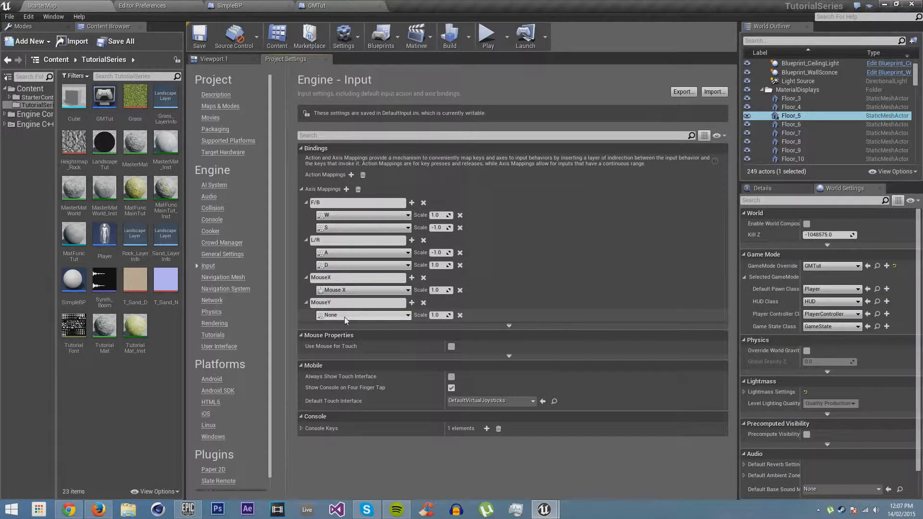
click(345, 315)
text(mouse)
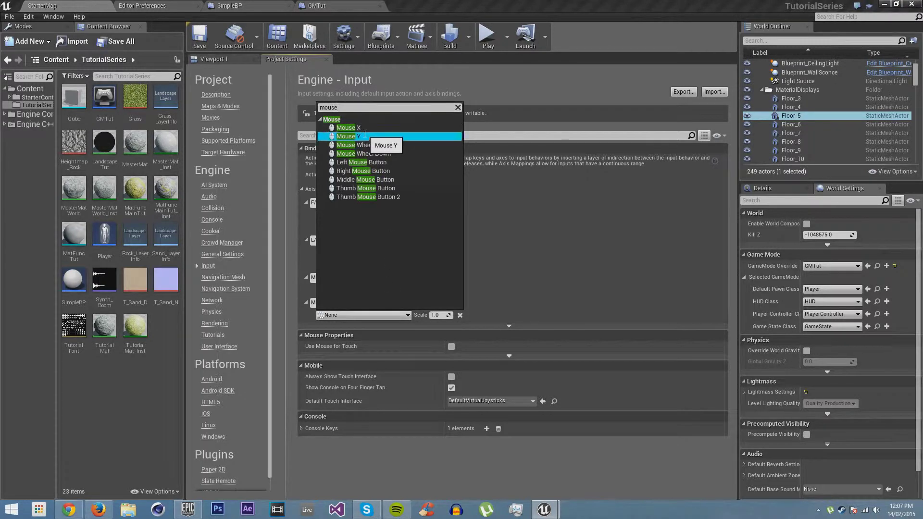
click(351, 136)
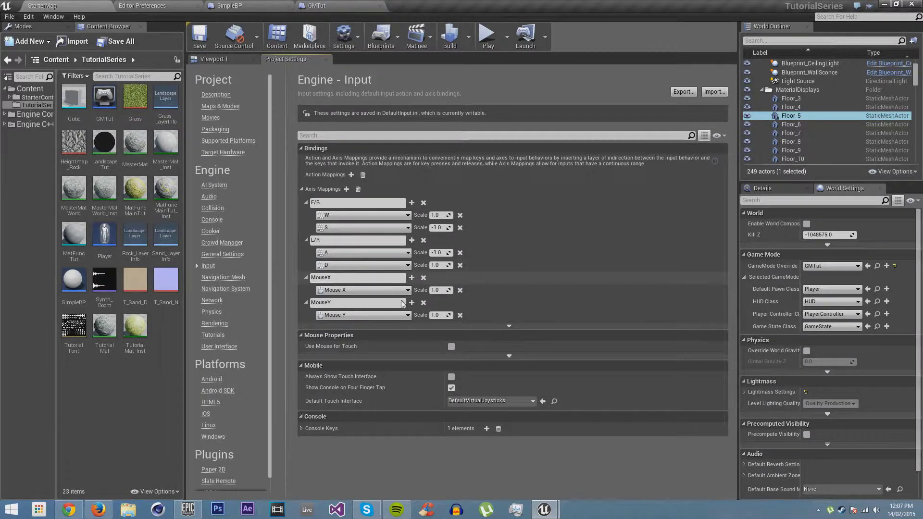
Open the Player blueprint and look through its capsule, arrow, mesh and character movement components
click(234, 62)
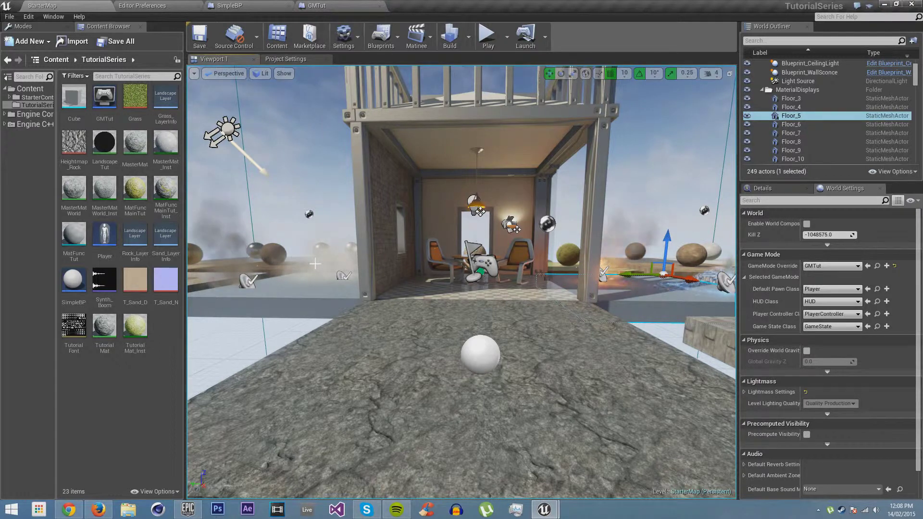
double_click(105, 236)
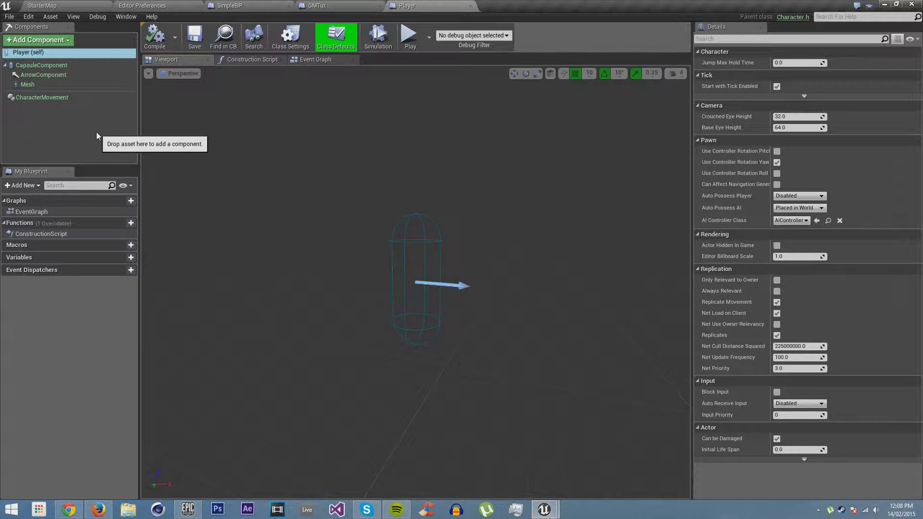
click(38, 65)
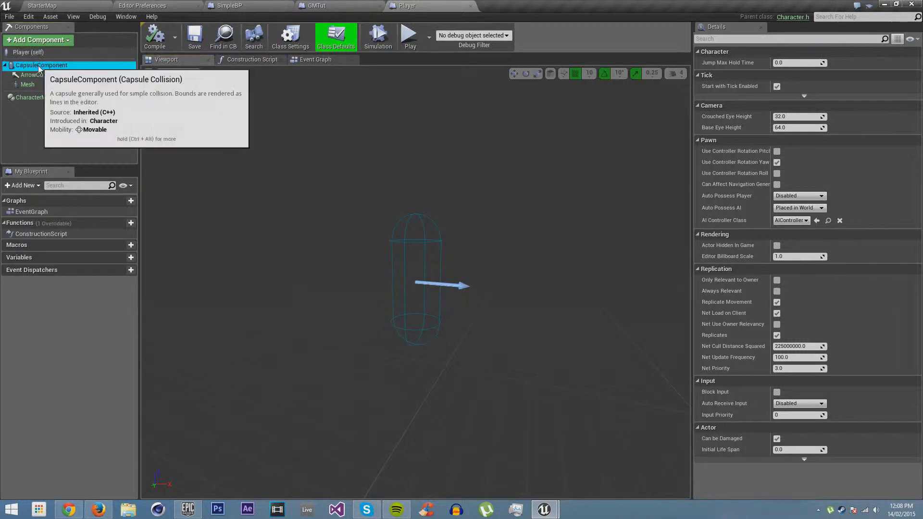
click(33, 76)
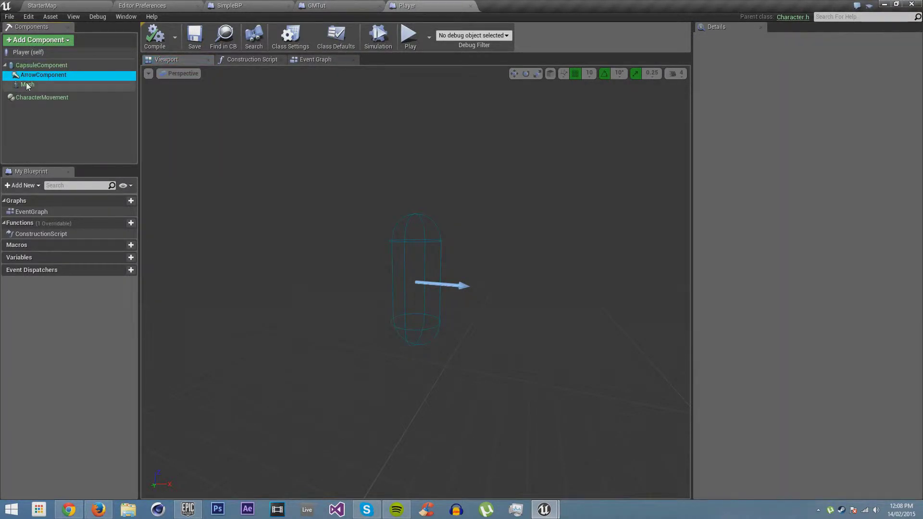
click(29, 84)
click(36, 97)
click(37, 86)
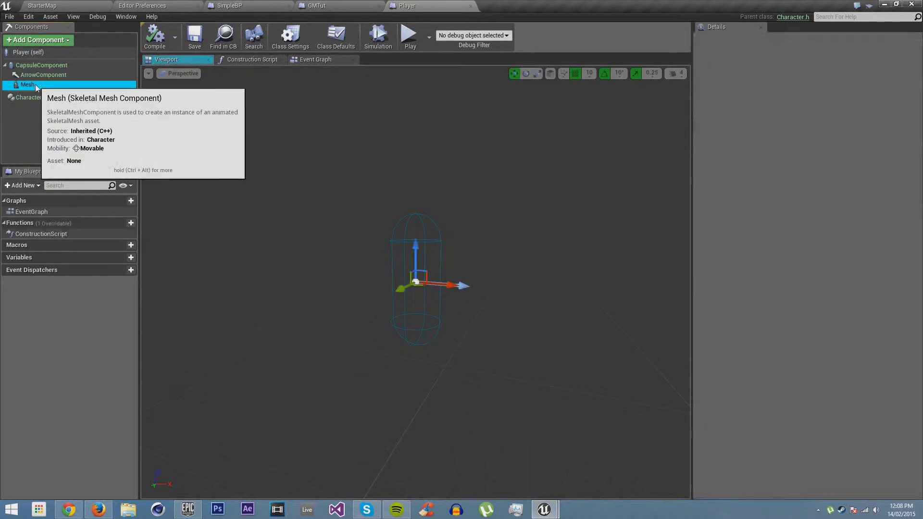
click(52, 76)
click(46, 66)
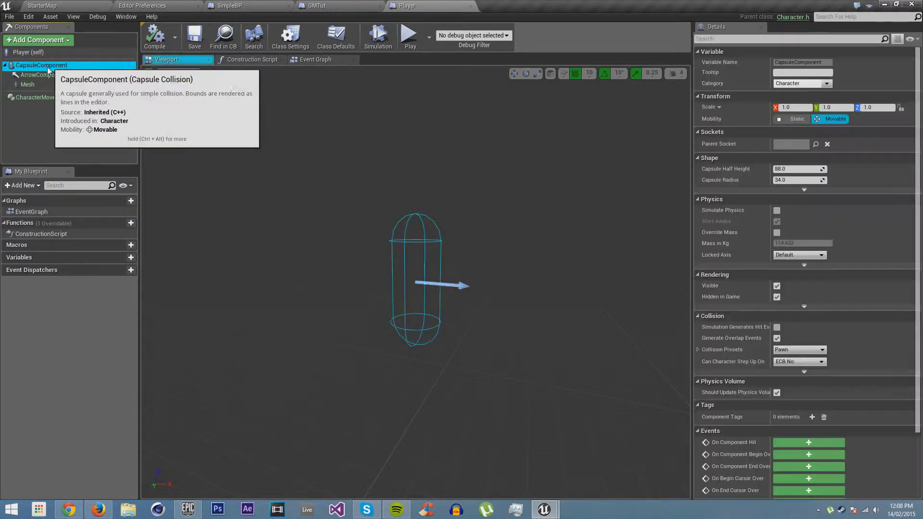
Dock My Blueprint beside Components with an enlarged Details panel beneath them, and save the editor layout
drag(34, 172, 109, 30)
drag(731, 30, 69, 324)
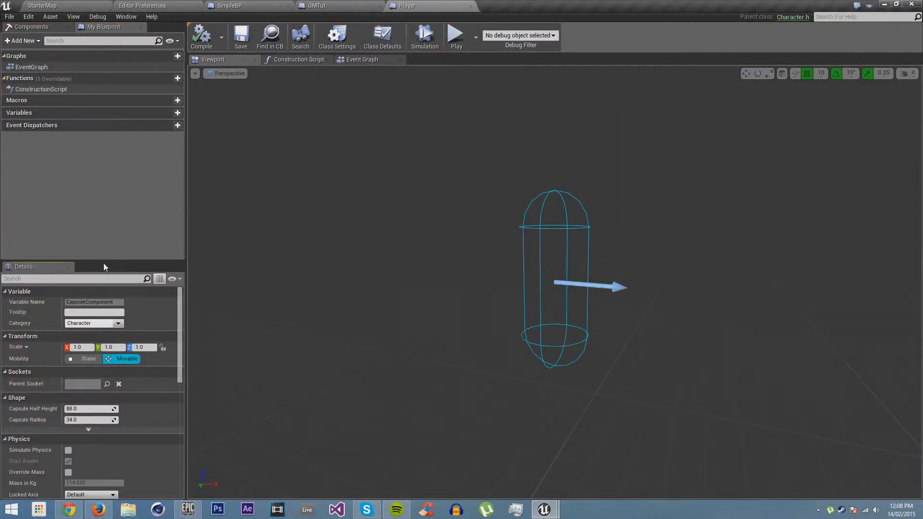
drag(104, 261, 122, 143)
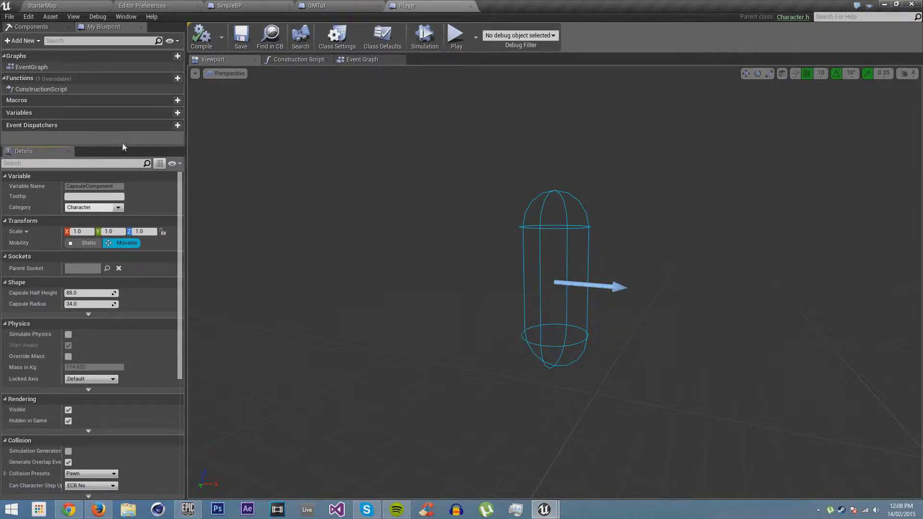
click(127, 18)
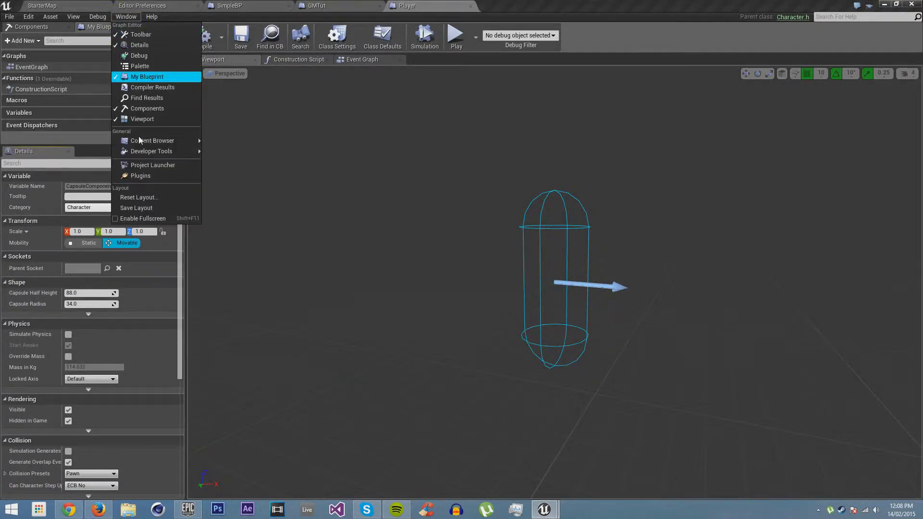
click(136, 208)
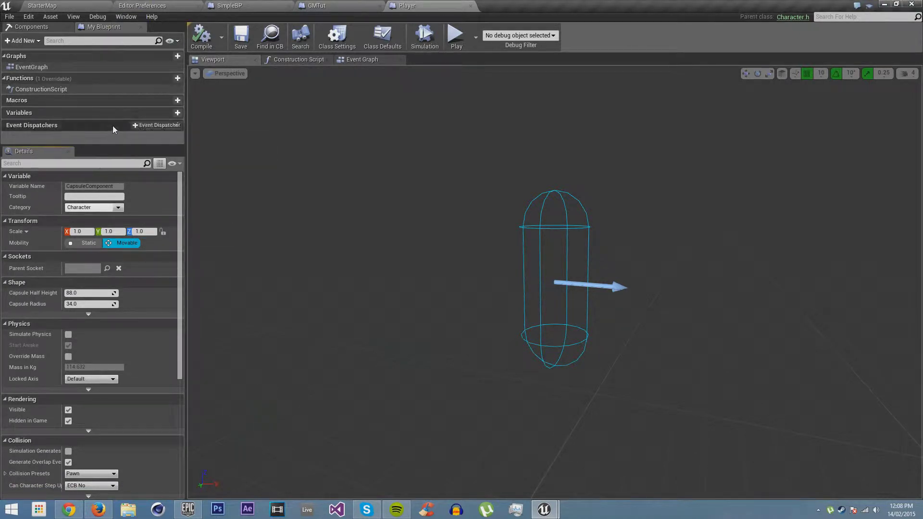
Add a Camera component to the Player blueprint, keeping its default name
click(23, 26)
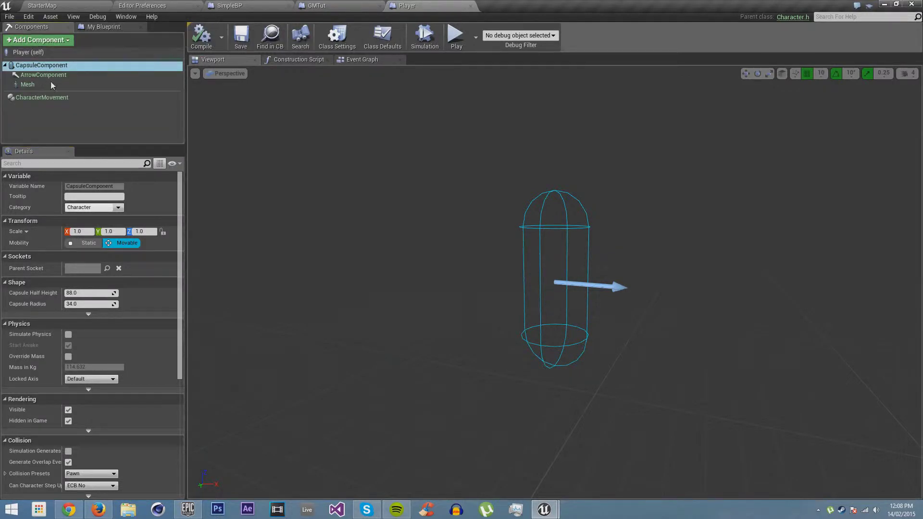
click(41, 42)
scroll(60, 206, down, 5)
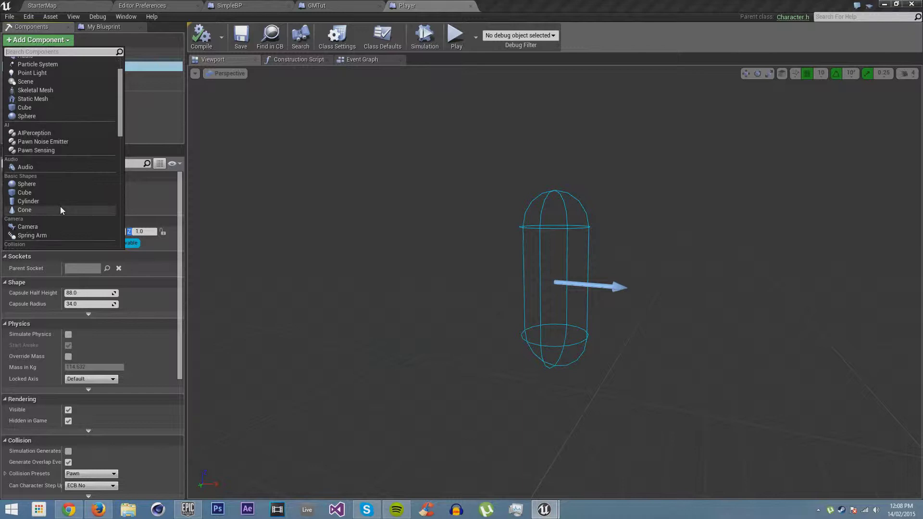
click(51, 182)
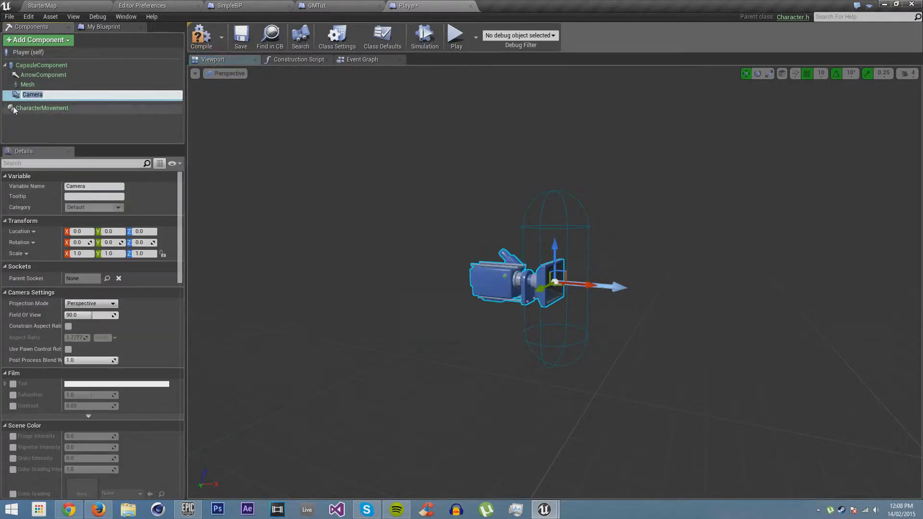
key(Return)
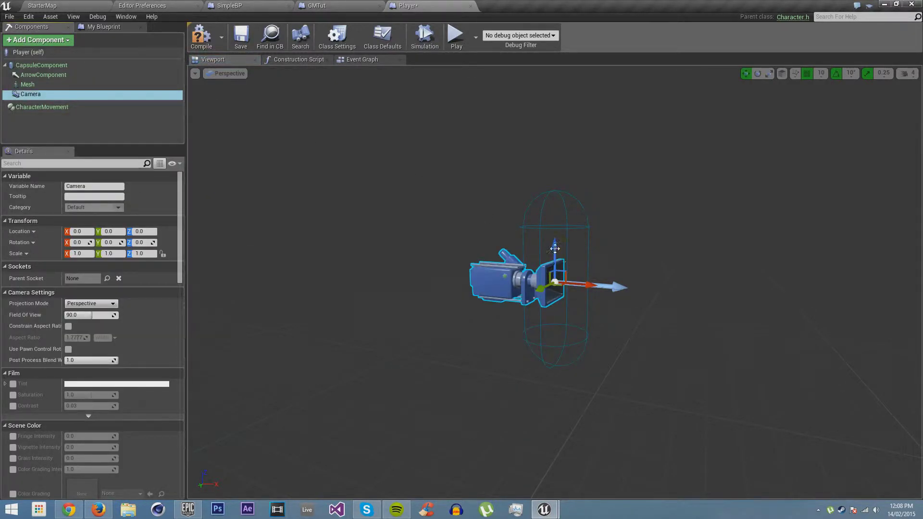
Raise the camera to a Z location of 60.0 within the capsule, and compile and save the blueprint
drag(555, 244, 559, 184)
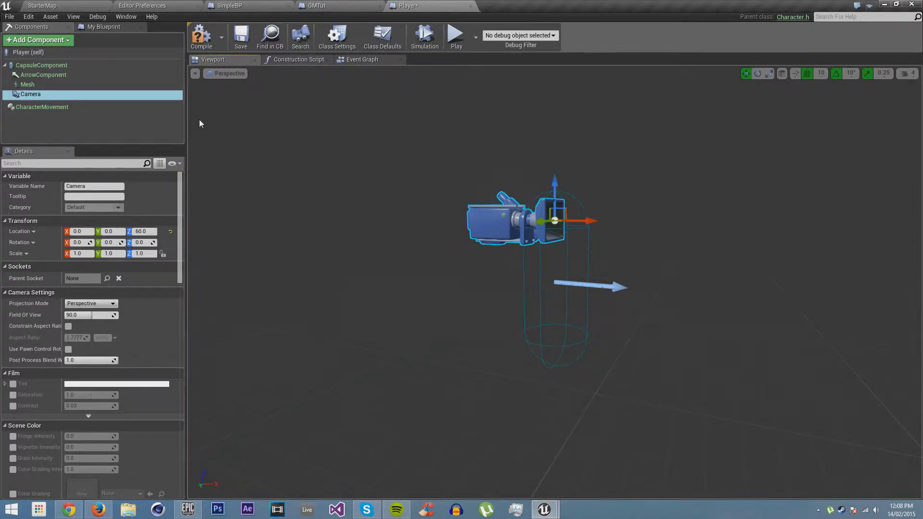
click(201, 36)
click(241, 36)
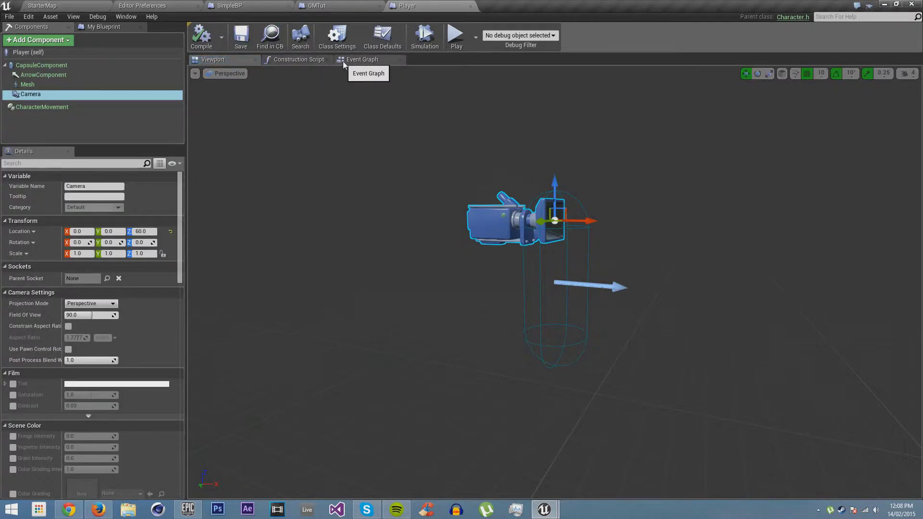
Play-test the StarterMap level to check the view from the player's camera, and end the session
click(345, 62)
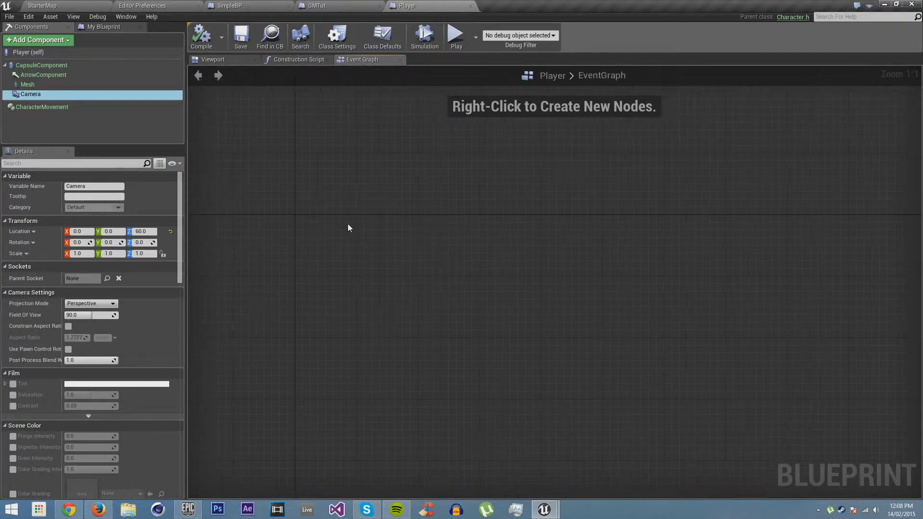
click(52, 4)
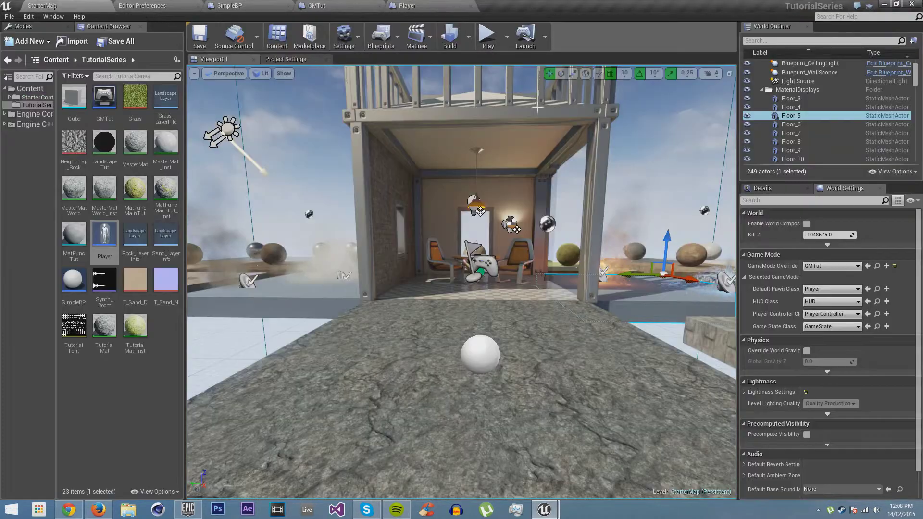
click(488, 35)
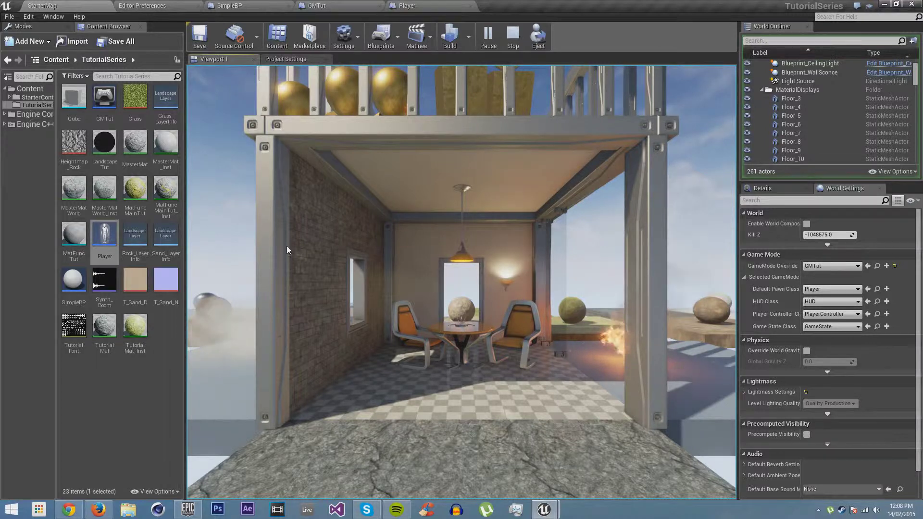
key(Escape)
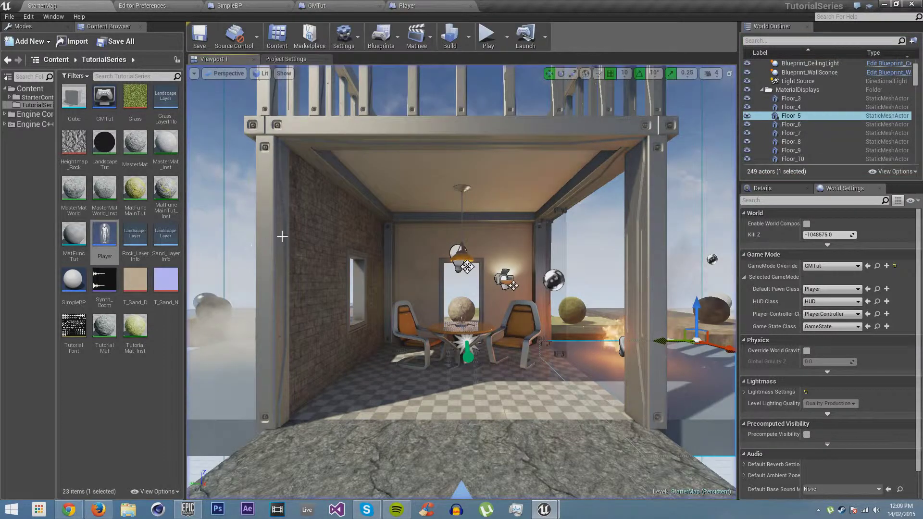
click(545, 510)
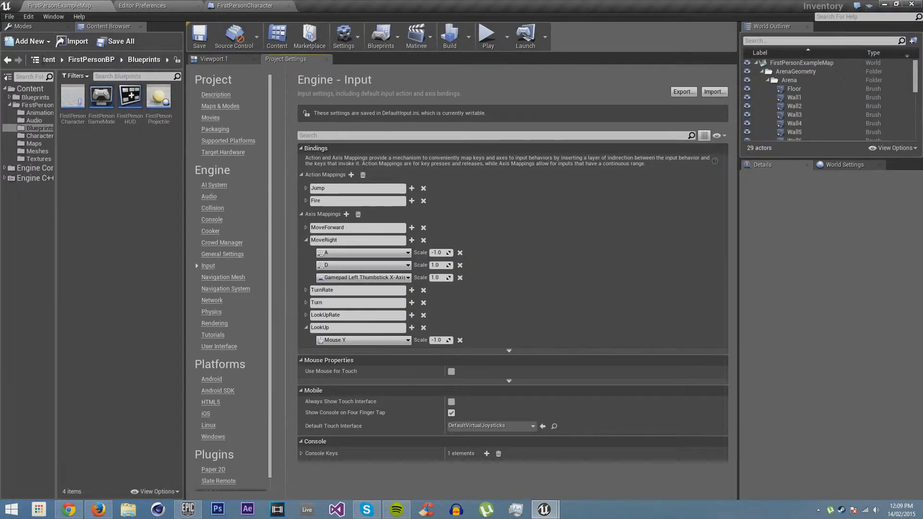
mouse_move(552, 505)
click(491, 457)
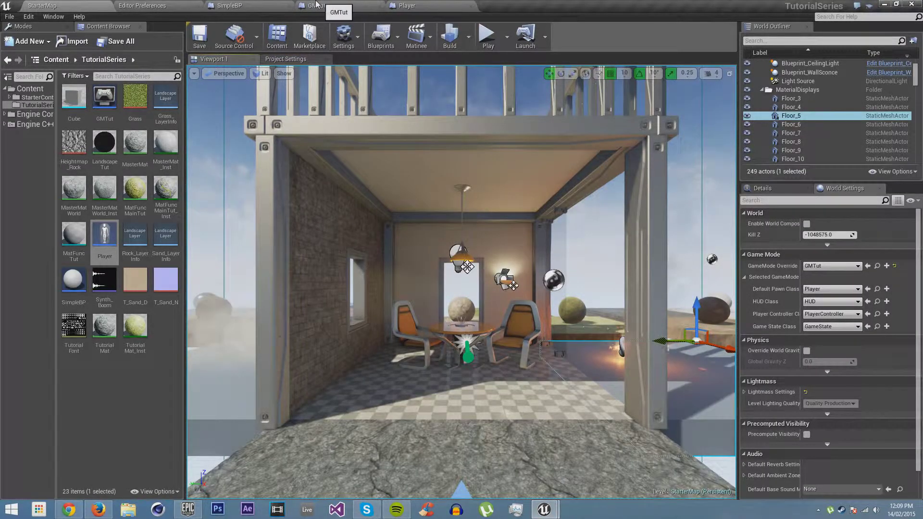
Add the F/B axis event node to the Player blueprint's event graph
click(414, 5)
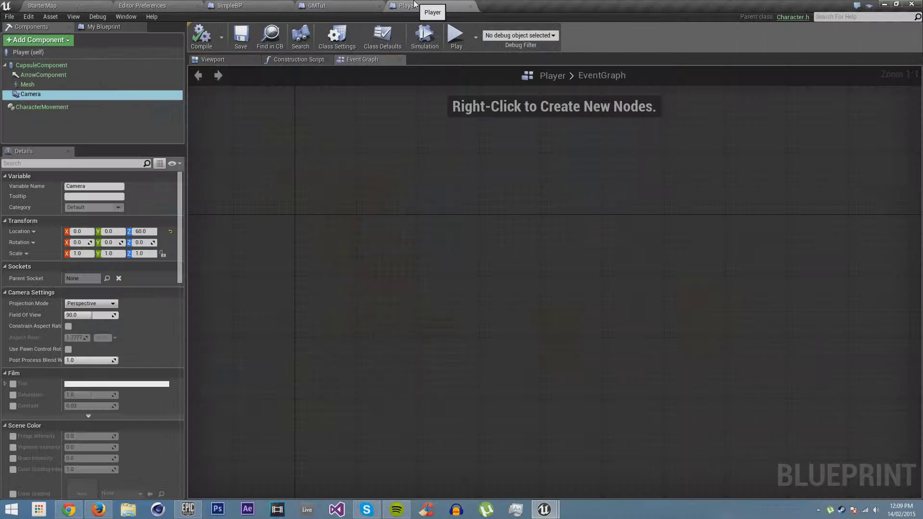
right_drag(342, 229, 412, 186)
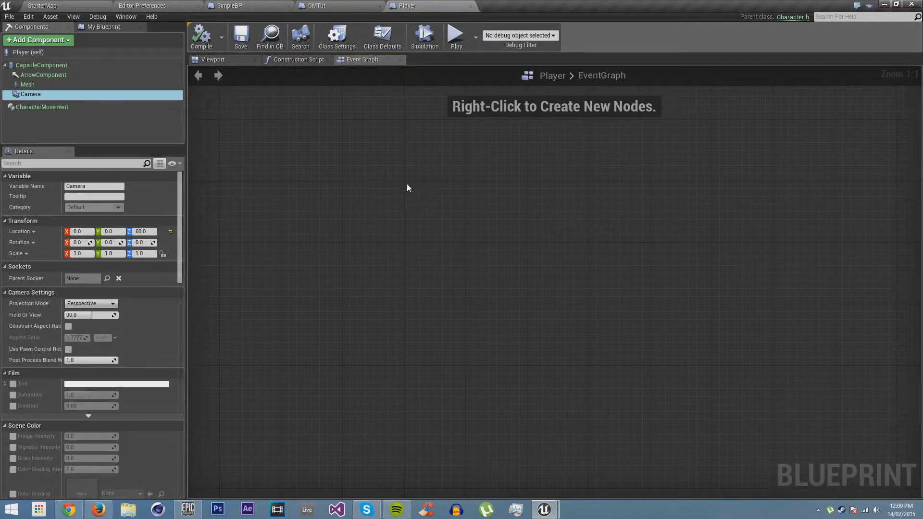
right_click(407, 185)
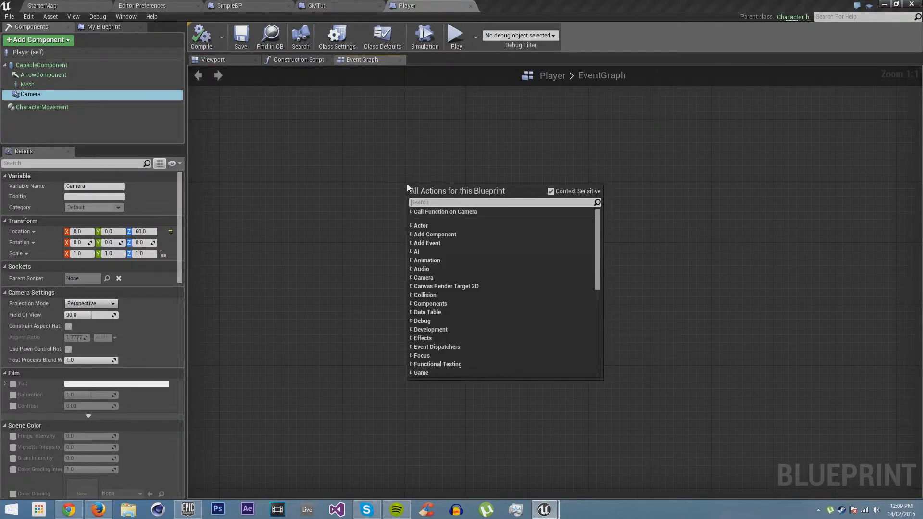
text(f/b)
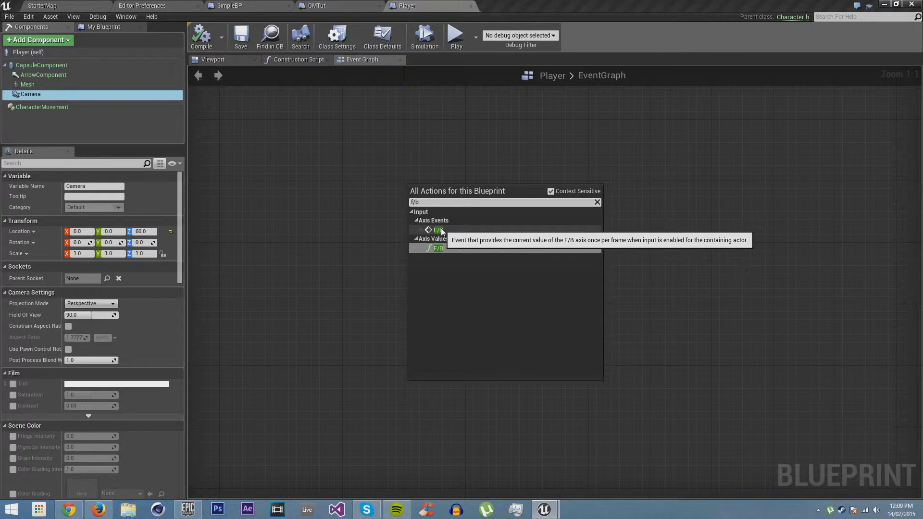
click(442, 232)
click(519, 183)
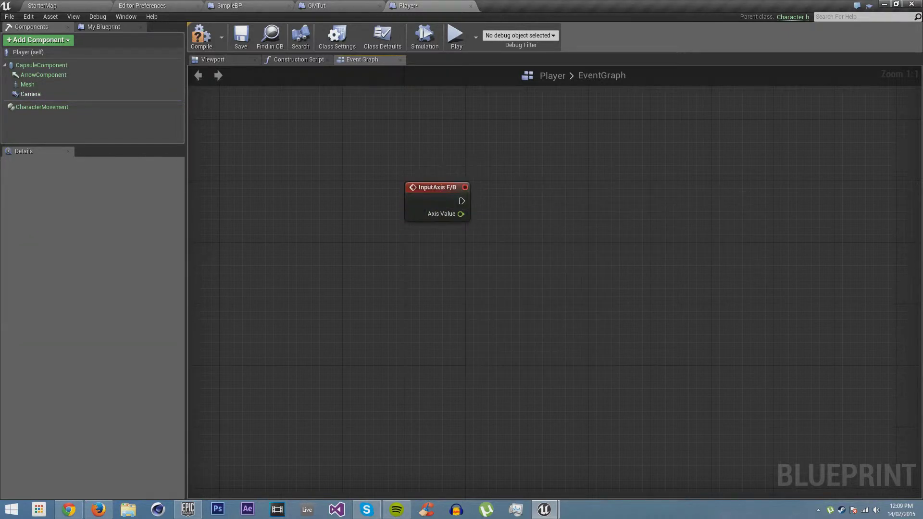
right_drag(469, 195, 345, 218)
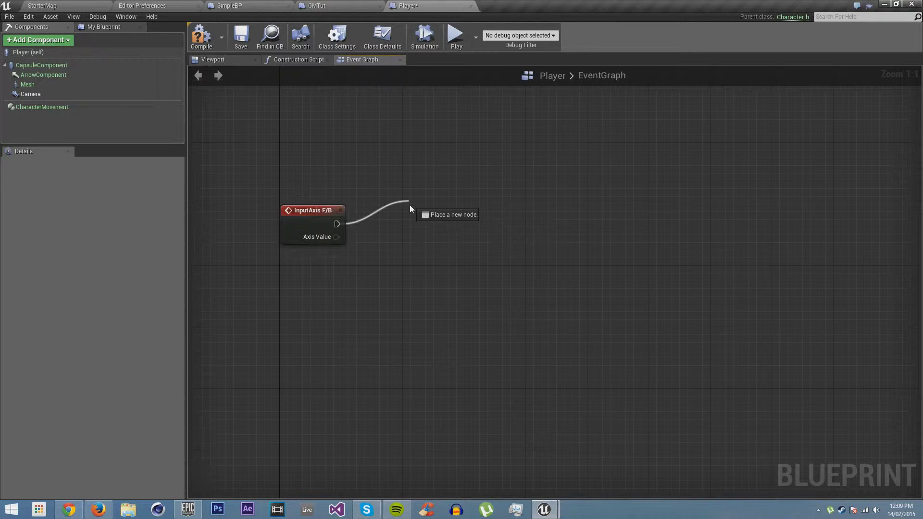
Add an Add Movement Input node executed by the InputAxis F/B event and align it beside the event
drag(410, 209, 408, 209)
text(add mo)
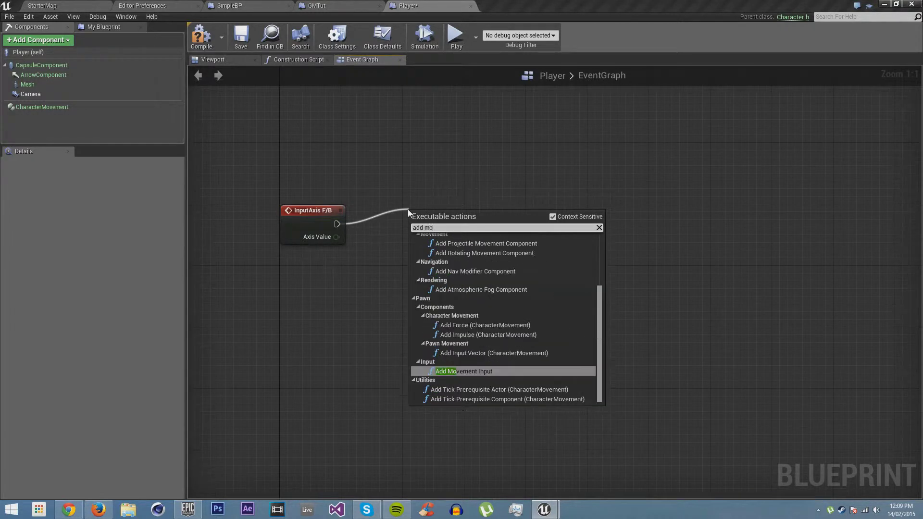
text(ve)
click(461, 306)
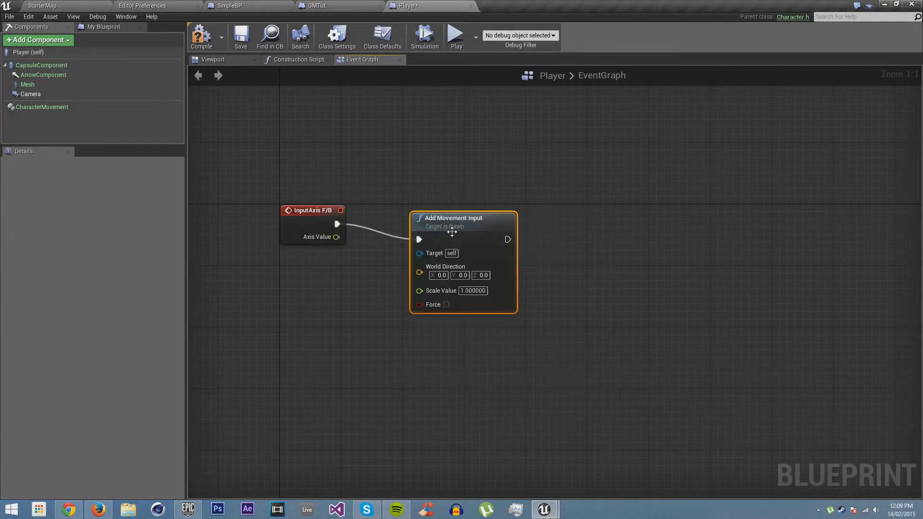
drag(453, 232, 444, 225)
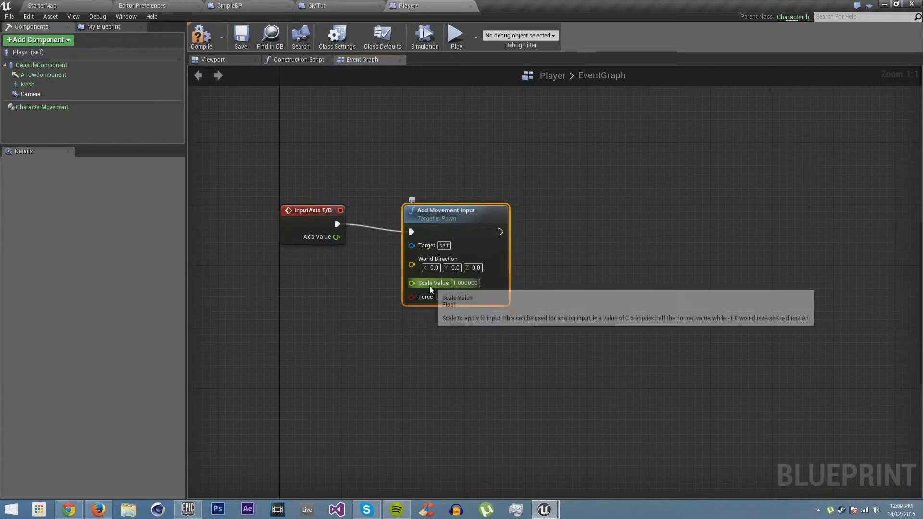
Add a Get Actor Forward Vector node feeding World Direction, and connect the F/B Axis Value to the movement node's Scale Value
right_drag(377, 271, 466, 265)
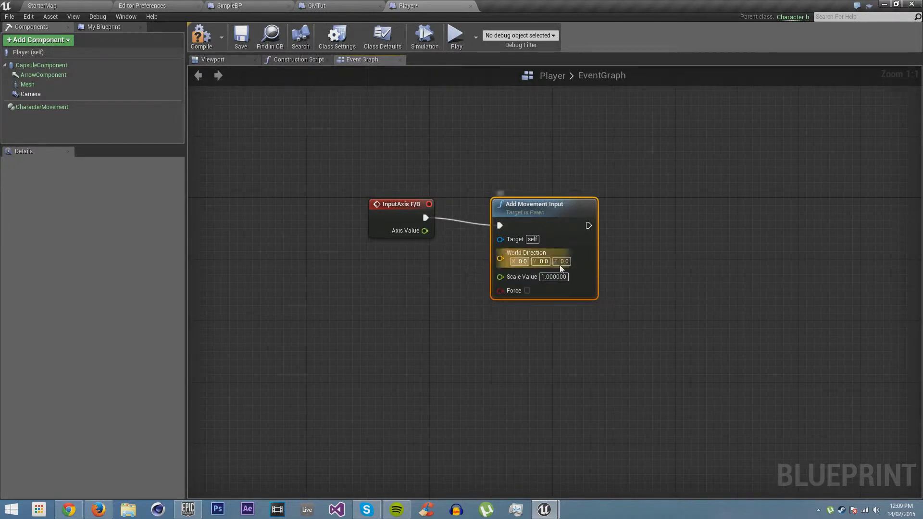
right_click(370, 265)
text(ac)
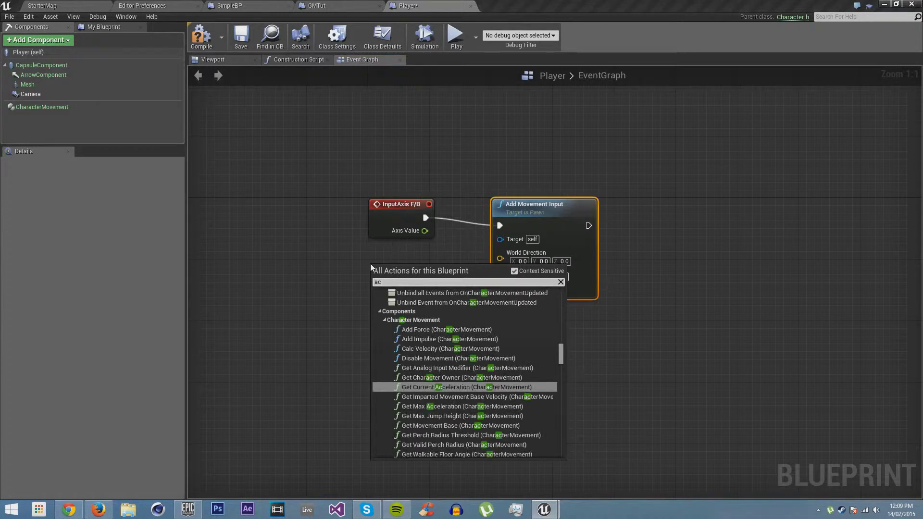
text(tor forward)
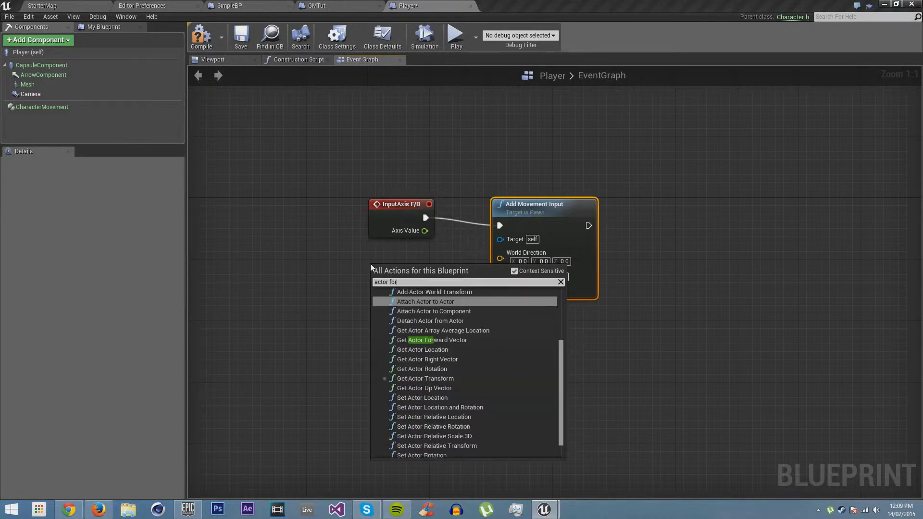
click(437, 308)
drag(421, 280, 421, 273)
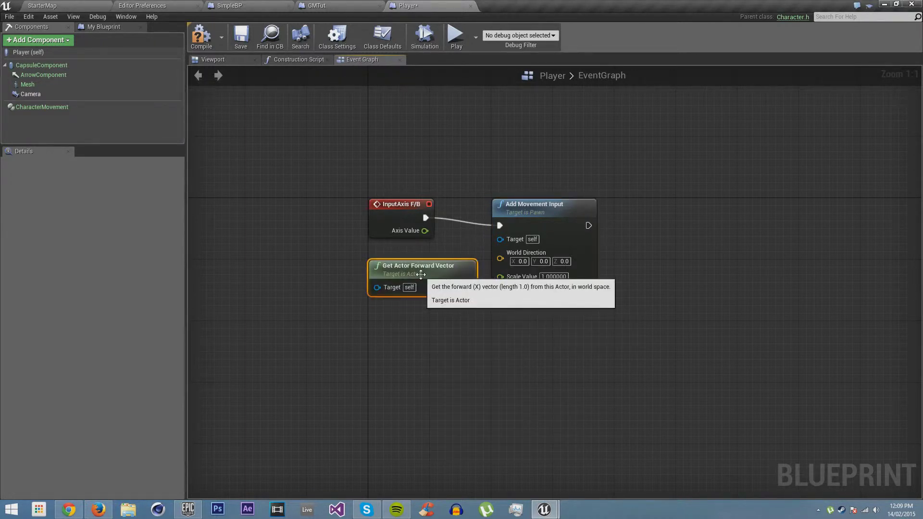
drag(522, 257, 426, 231)
click(455, 204)
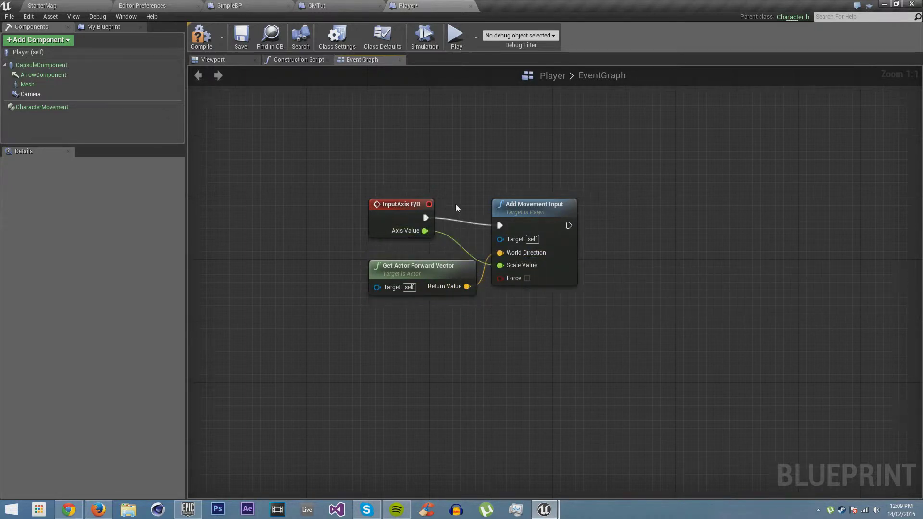
Duplicate the Add Movement Input and Get Actor Forward Vector nodes and place the copies below the originals
right_drag(455, 204, 424, 185)
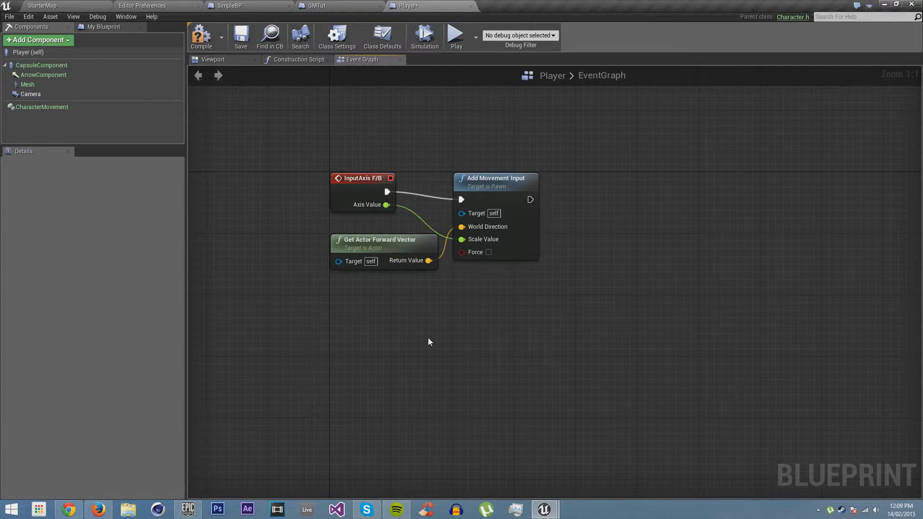
drag(401, 304, 484, 249)
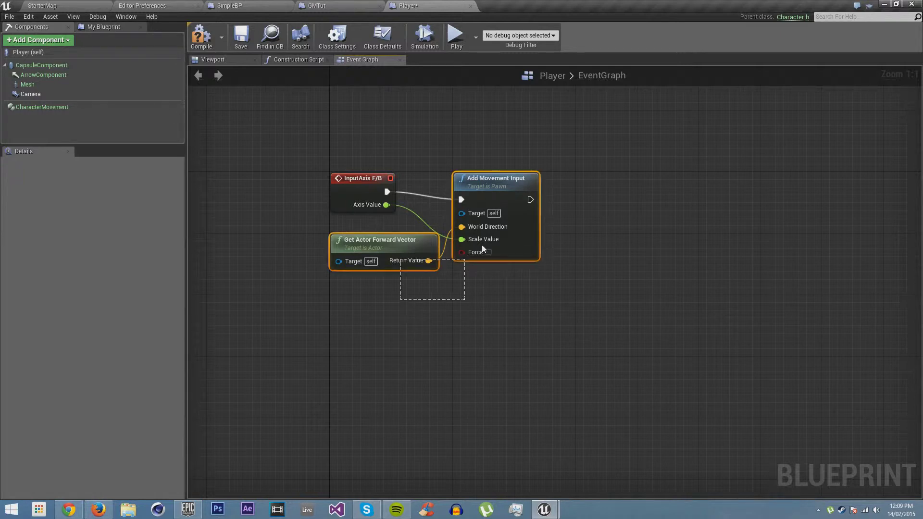
key(ctrl+c)
key(ctrl+v)
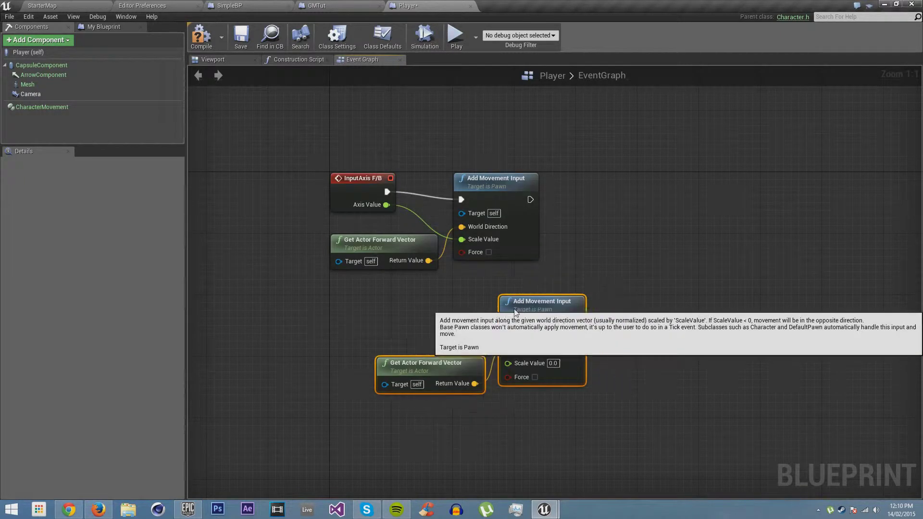
drag(499, 379, 469, 386)
Add the L/R axis event and wire its execution and Axis Value to the duplicated Add Movement Input node's execution and Scale Value inputs
click(329, 363)
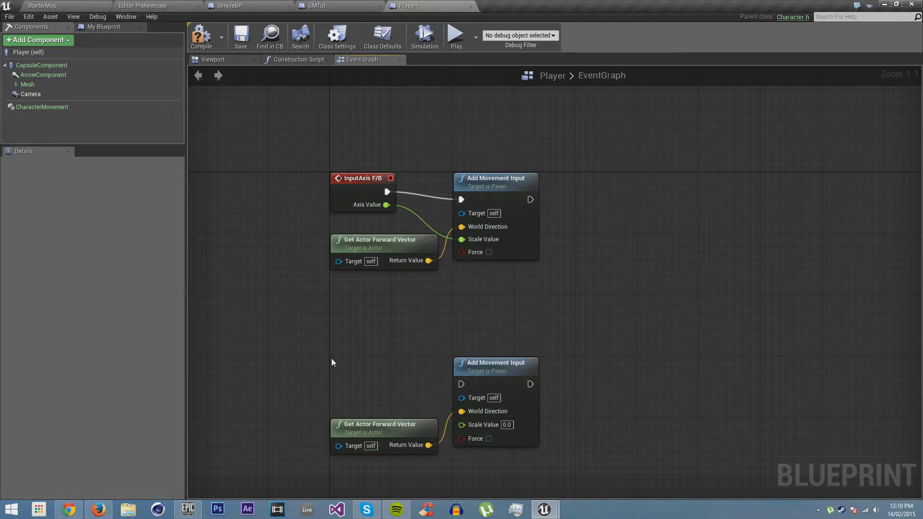
right_click(333, 361)
text(l/r)
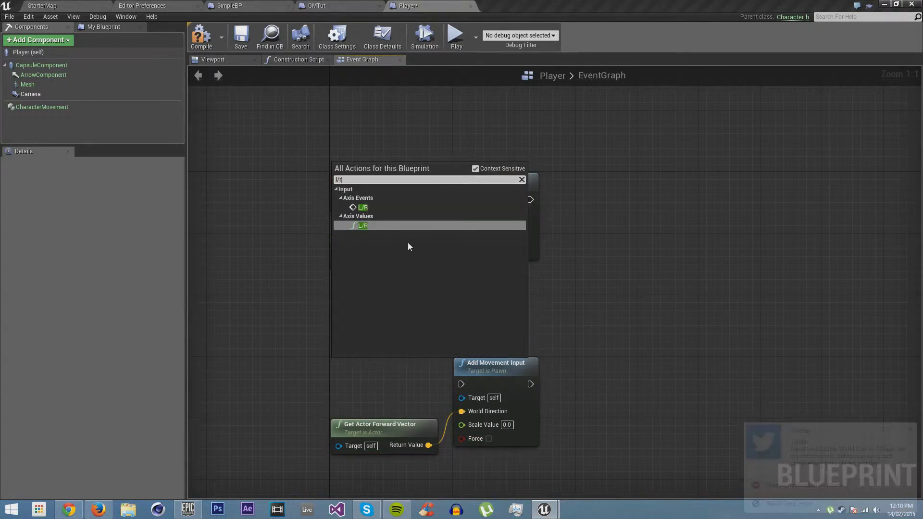
click(365, 208)
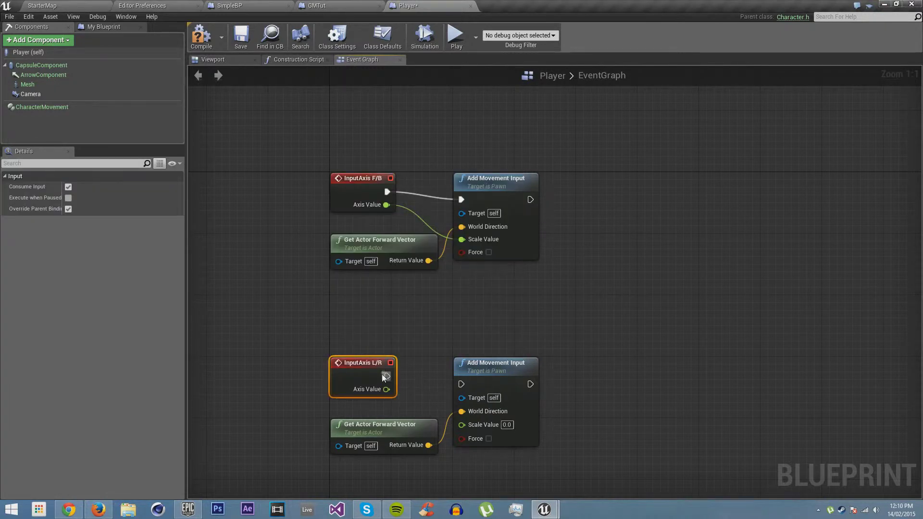
drag(465, 390, 462, 384)
drag(386, 389, 462, 424)
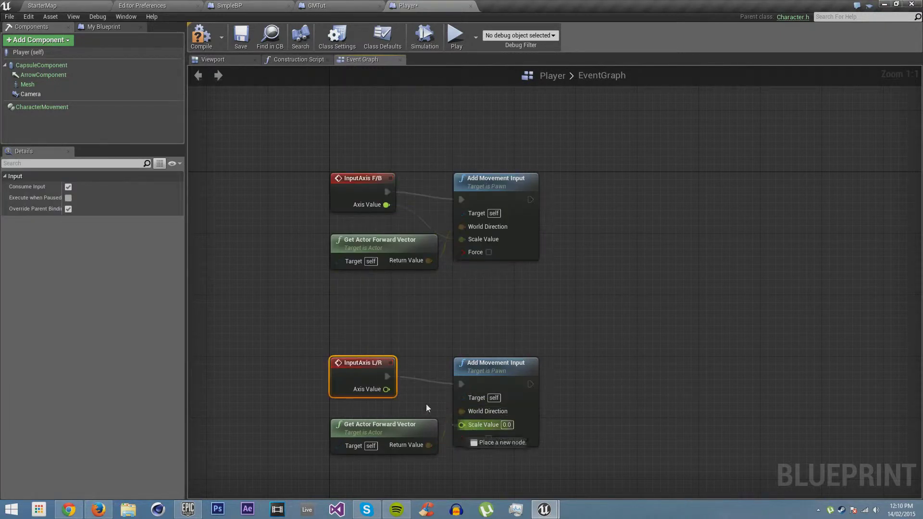
Replace the L/R branch's forward vector with Get Actor Right Vector wired to World Direction, and compile and save the blueprint
right_drag(590, 349, 509, 311)
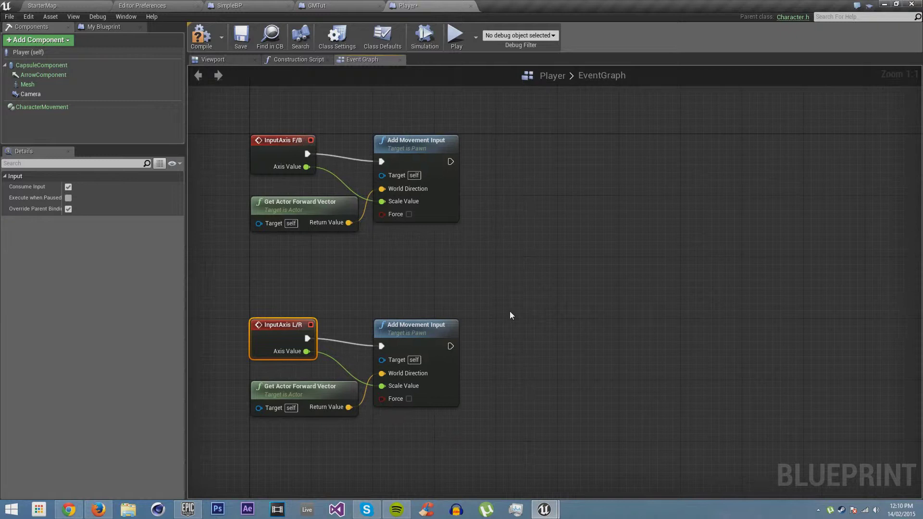
click(474, 264)
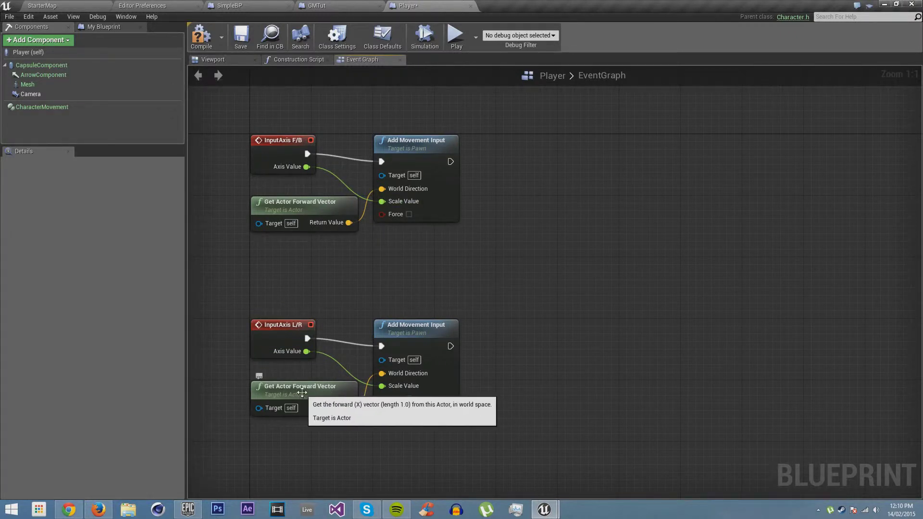
key(Delete)
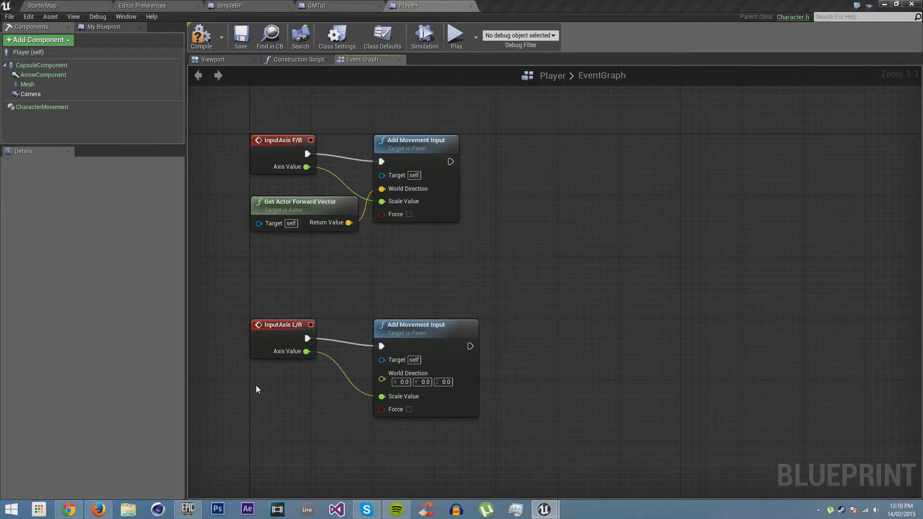
right_click(256, 386)
text(right)
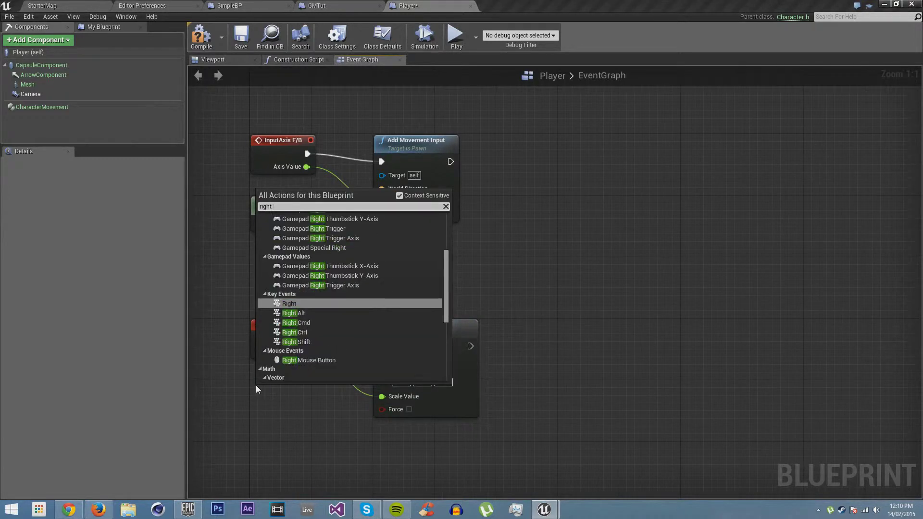
text( vector)
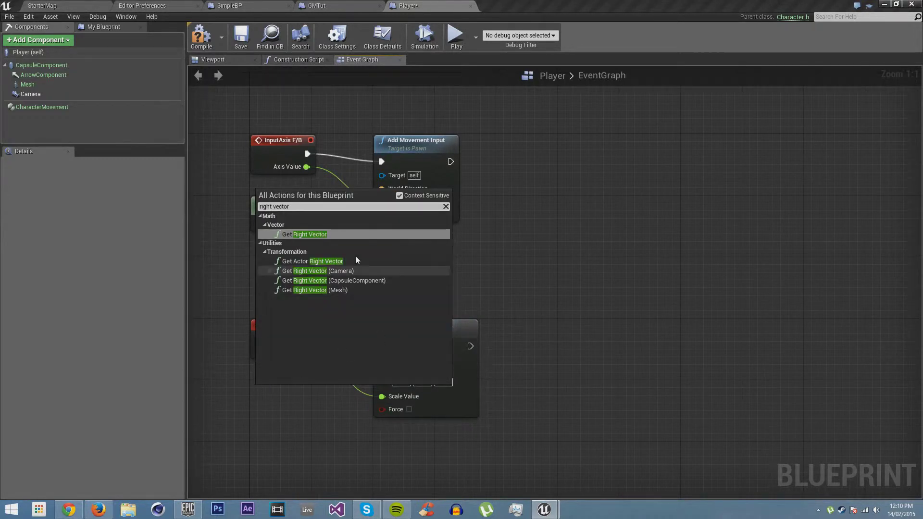
click(337, 261)
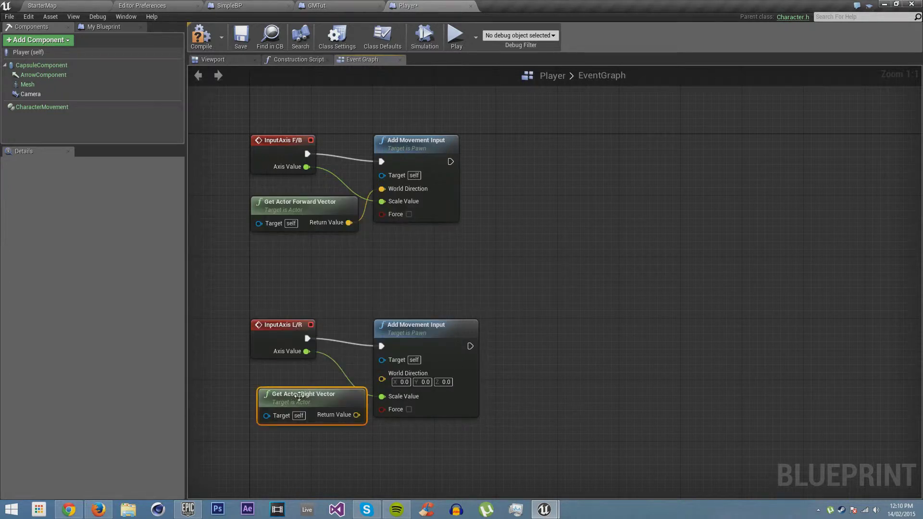
drag(348, 407, 382, 374)
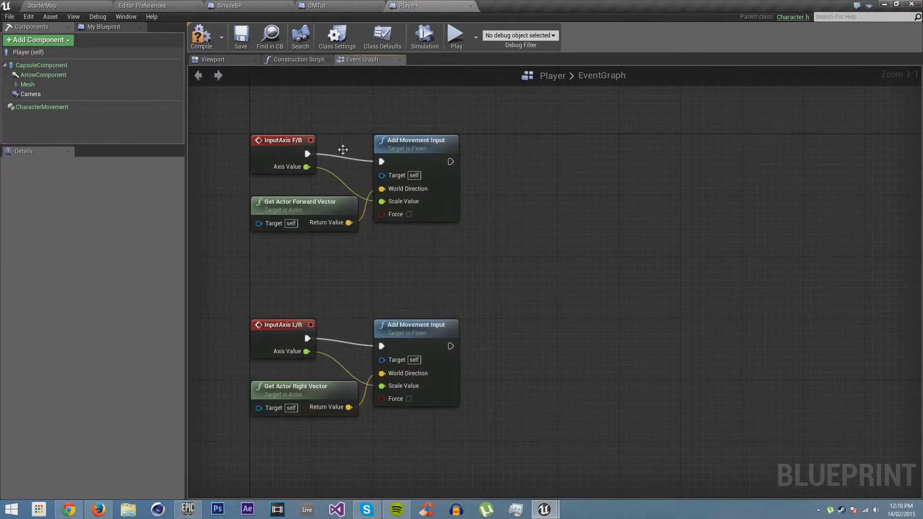
click(201, 35)
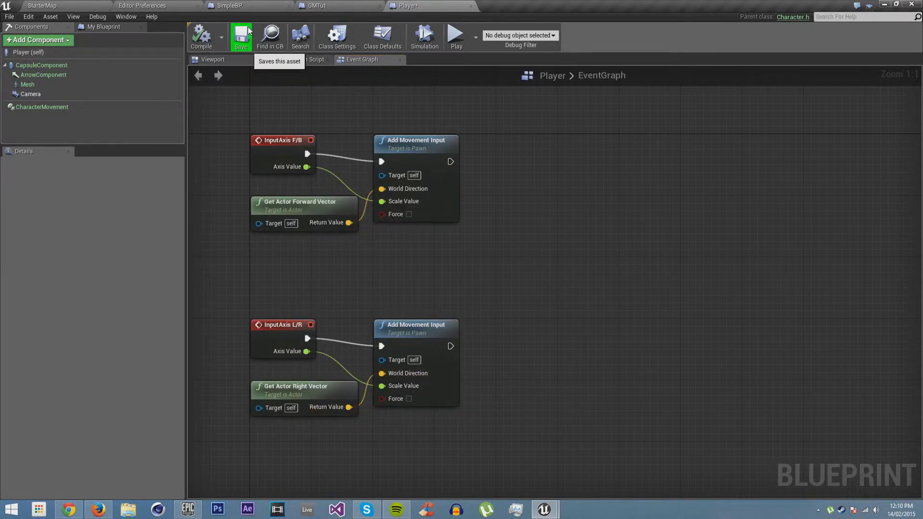
Play-test the StarterMap level by walking the character forward and backward, and end the session
click(77, 5)
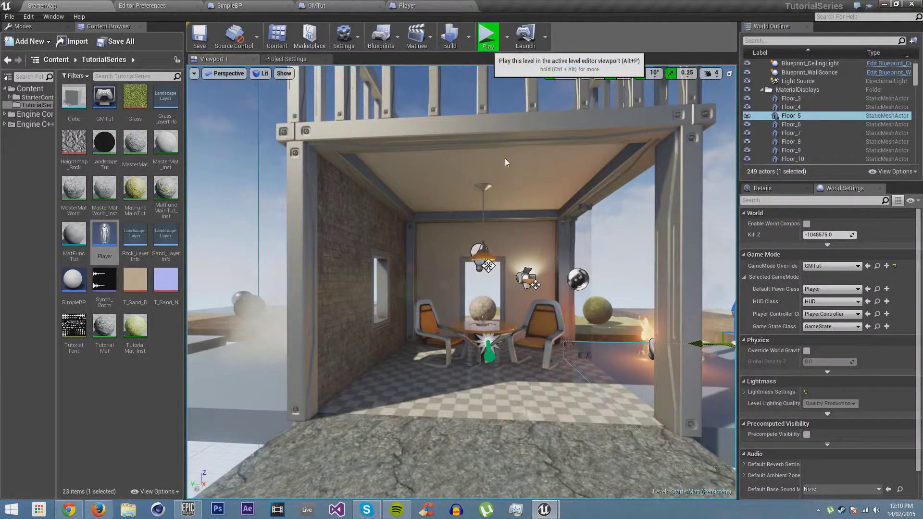
key(alt+p)
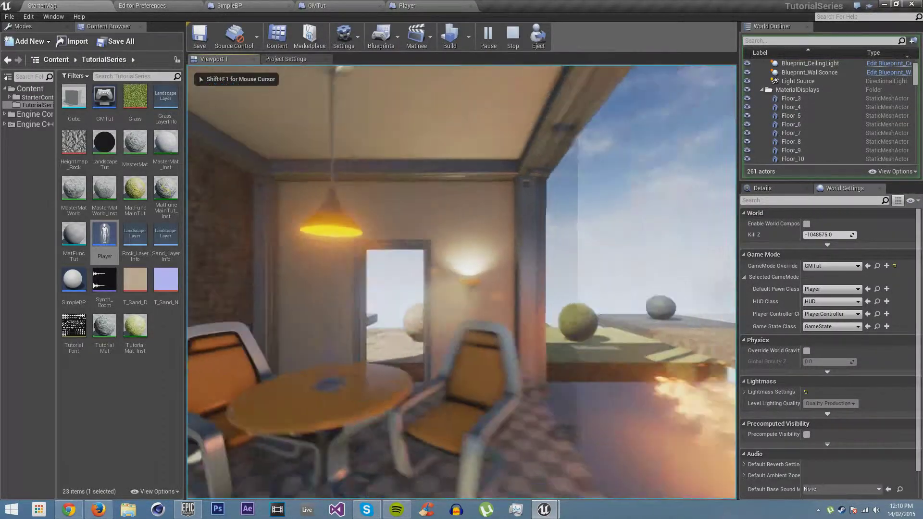
key(s)
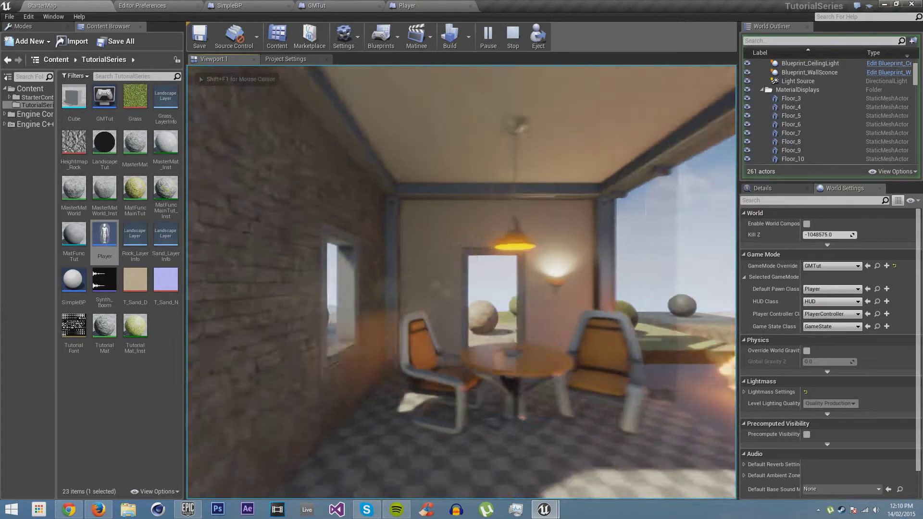
key(w)
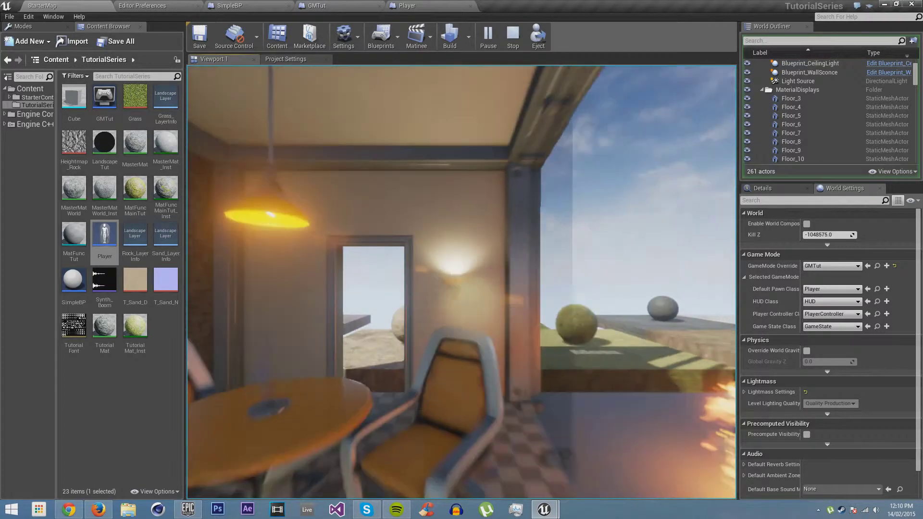
key(s)
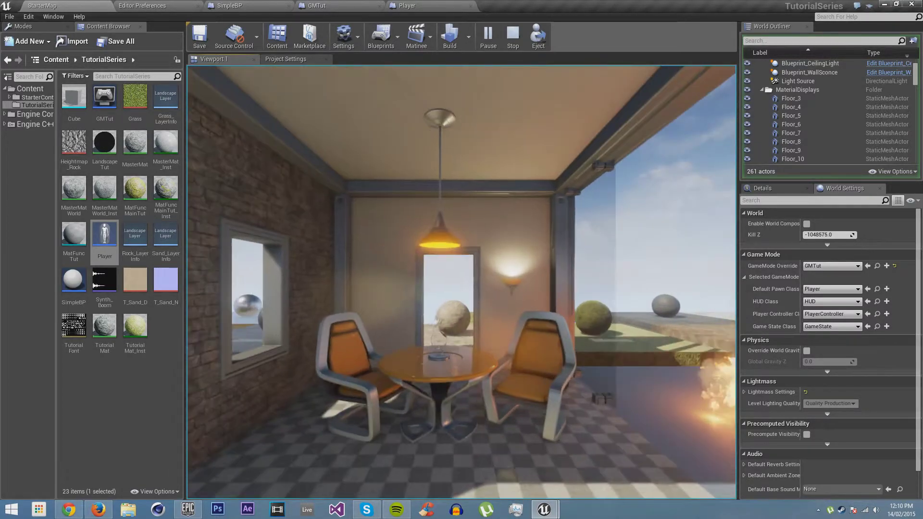
key(w)
key(s)
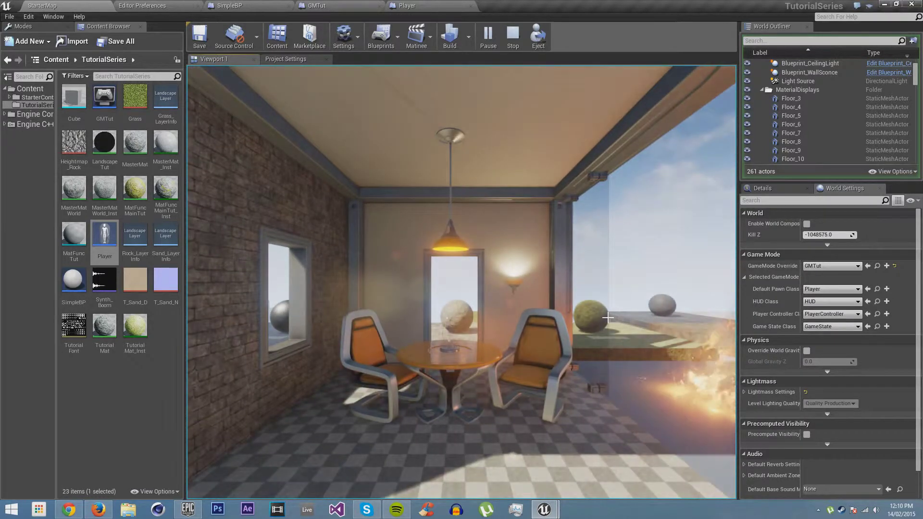
key(Escape)
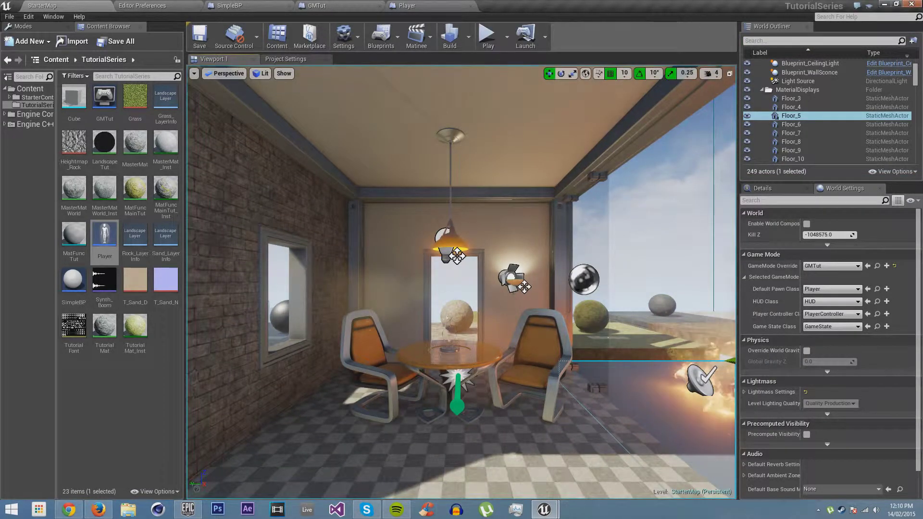
Add the Mouse X axis event node in the empty space beside the movement nodes of the Player event graph
mouse_move(922, 0)
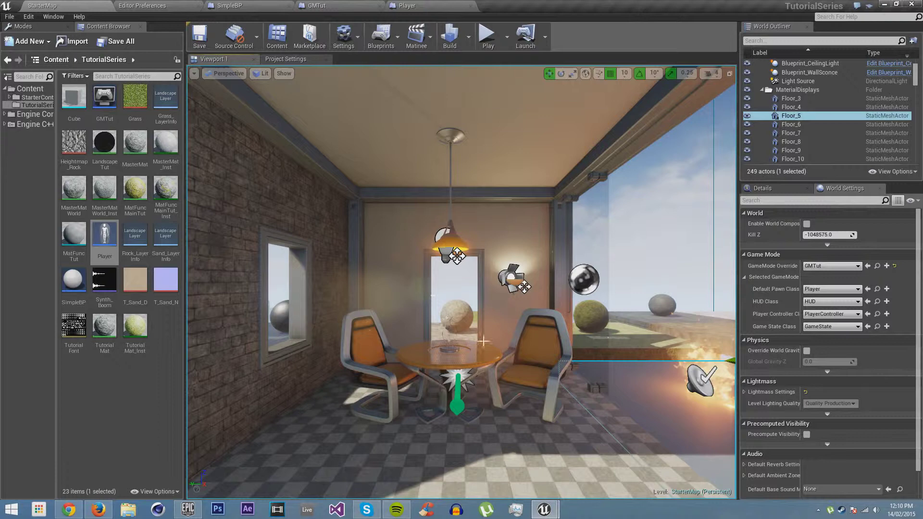
click(414, 6)
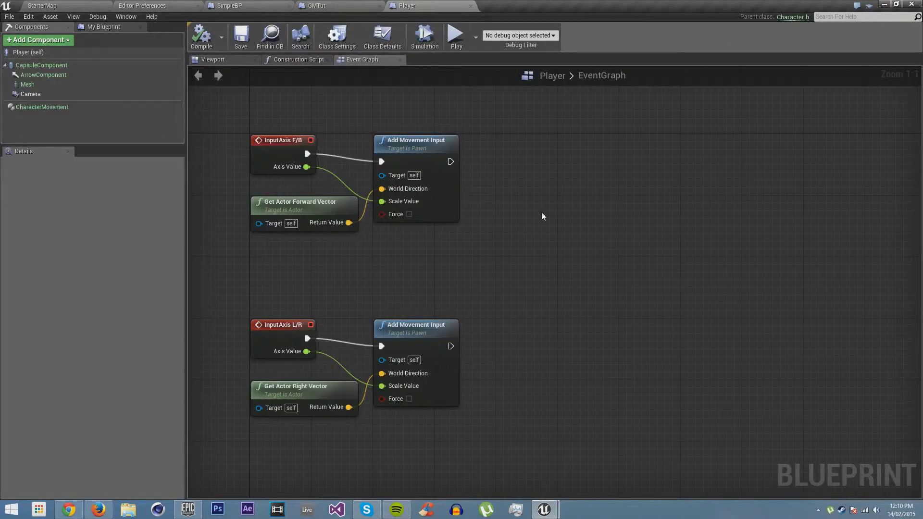
right_drag(542, 213, 497, 245)
right_drag(516, 176, 483, 194)
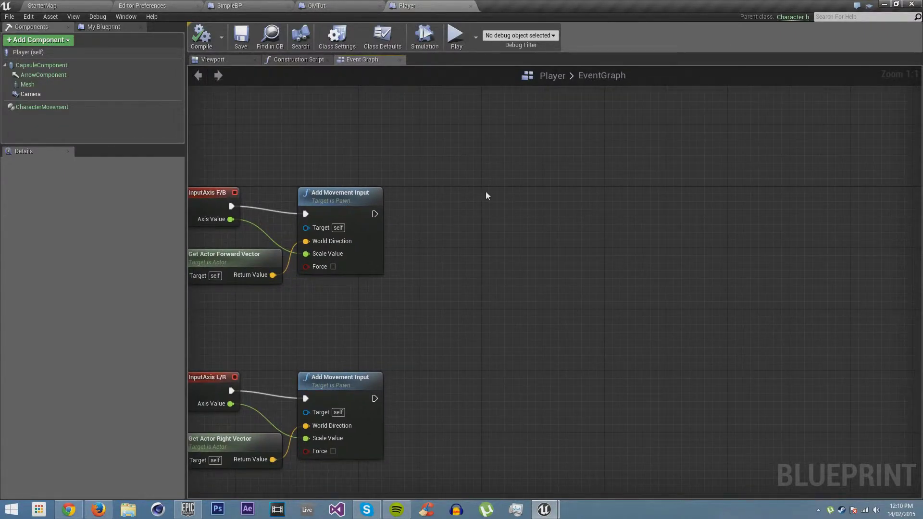
right_click(486, 192)
text(mouse)
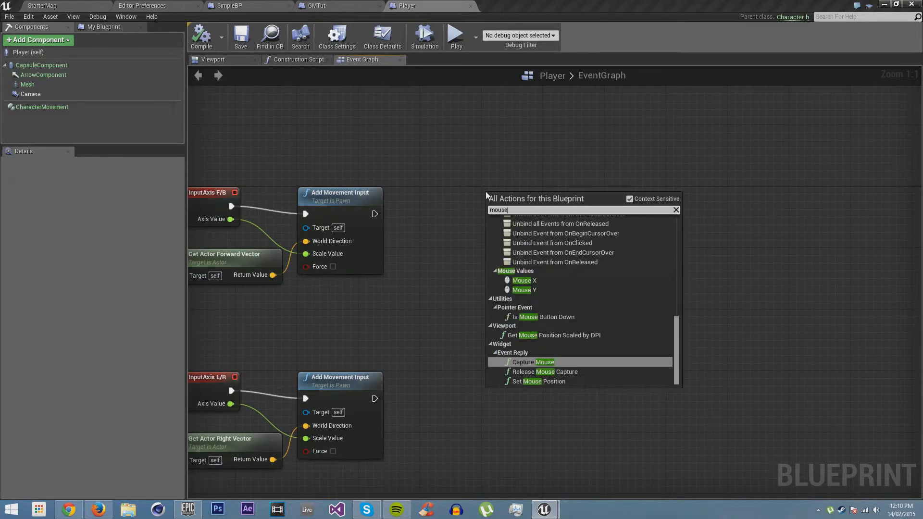
text(x)
click(517, 231)
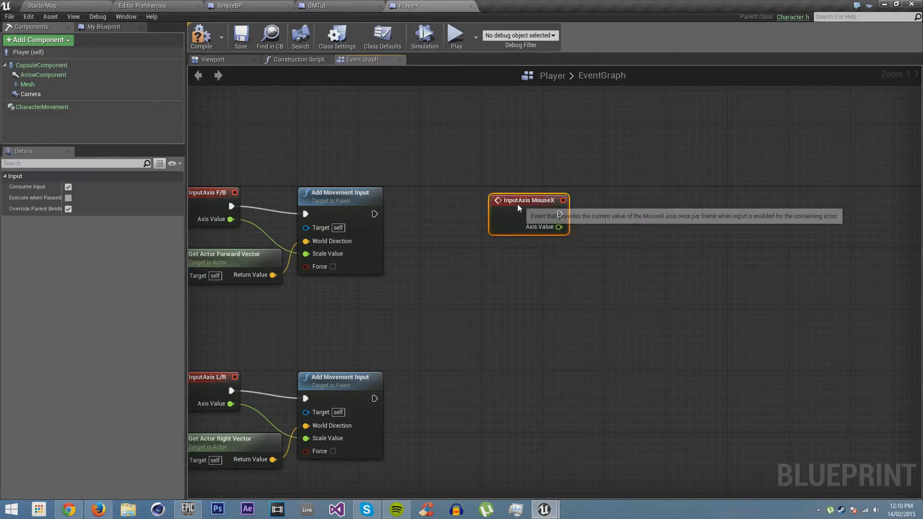
Add the MouseY axis event node below the MouseX event in the Player event graph
right_click(487, 377)
text(mou)
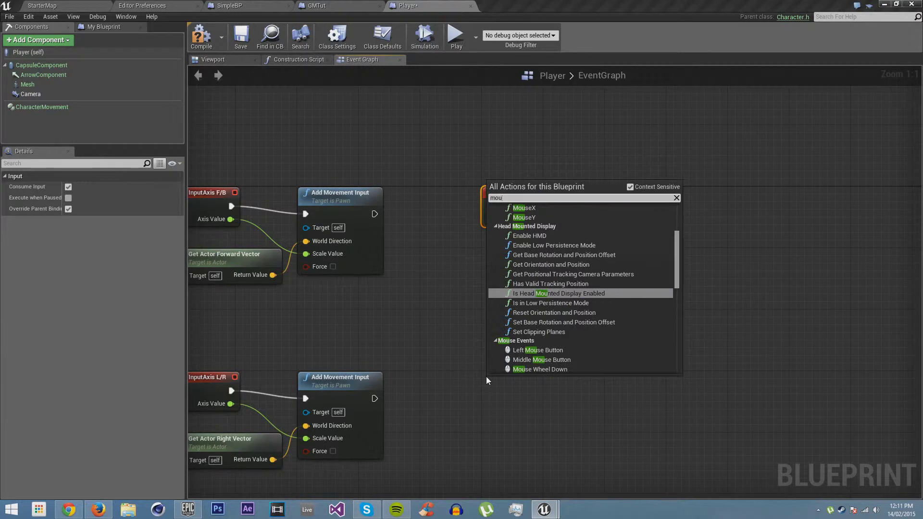
text(se y)
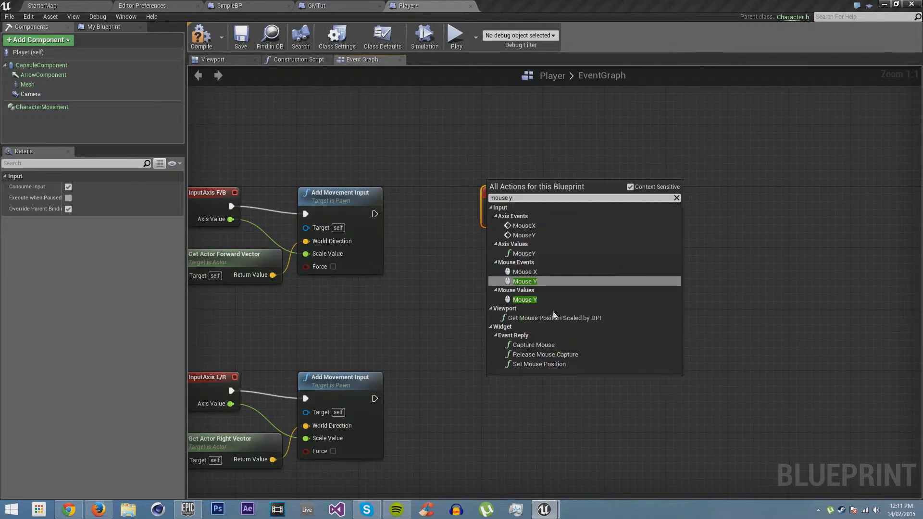
click(537, 240)
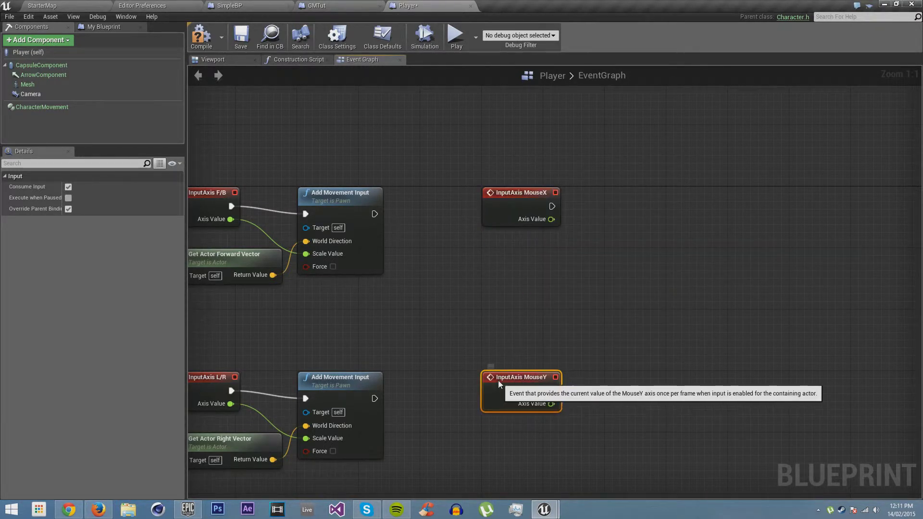
click(536, 306)
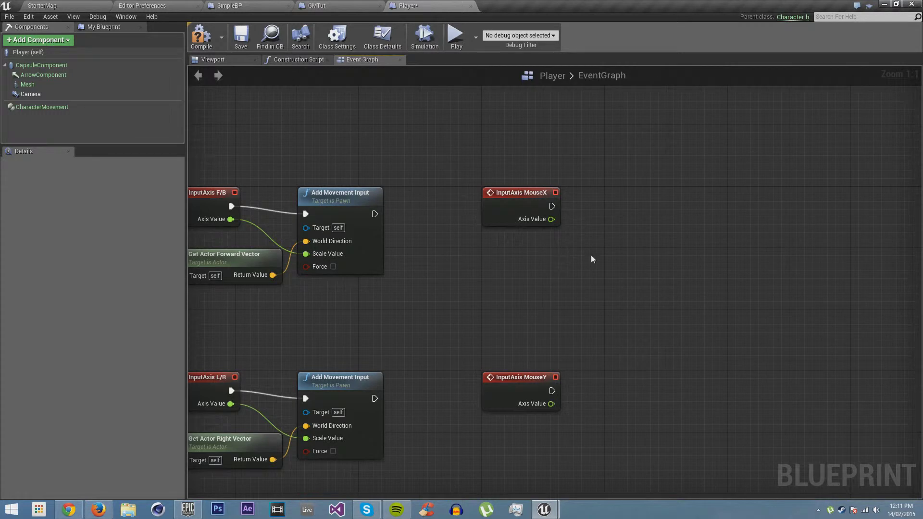
Add an Add Controller Yaw Input node and wire the MouseX event's execution and Axis Value to its execution and Val inputs
right_drag(591, 259, 514, 180)
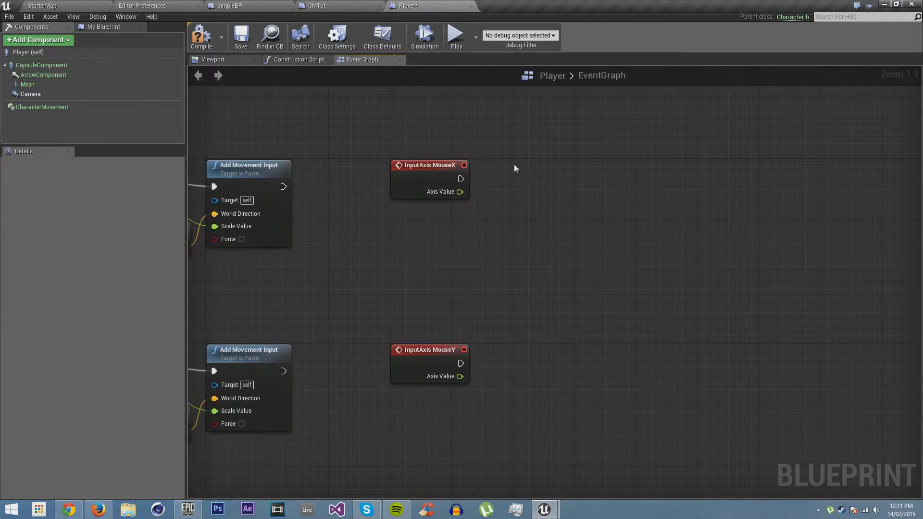
right_click(515, 165)
text(add yaw)
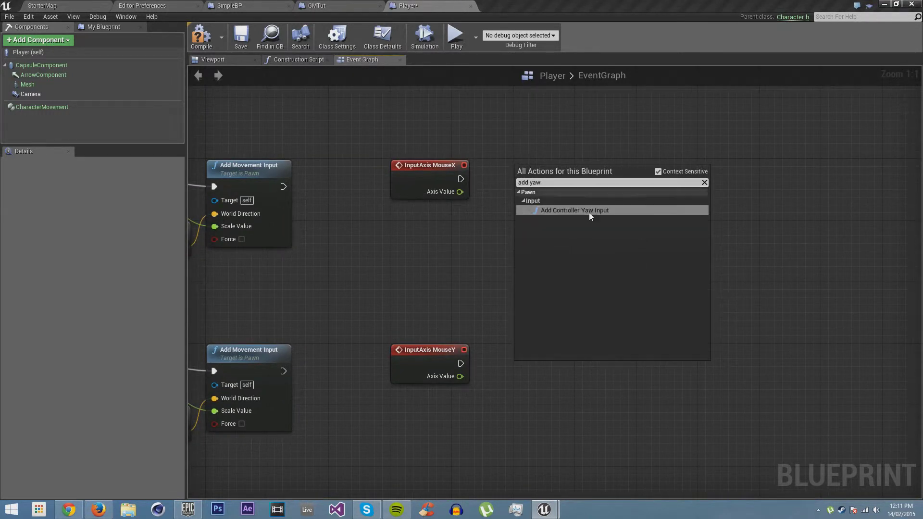
click(590, 214)
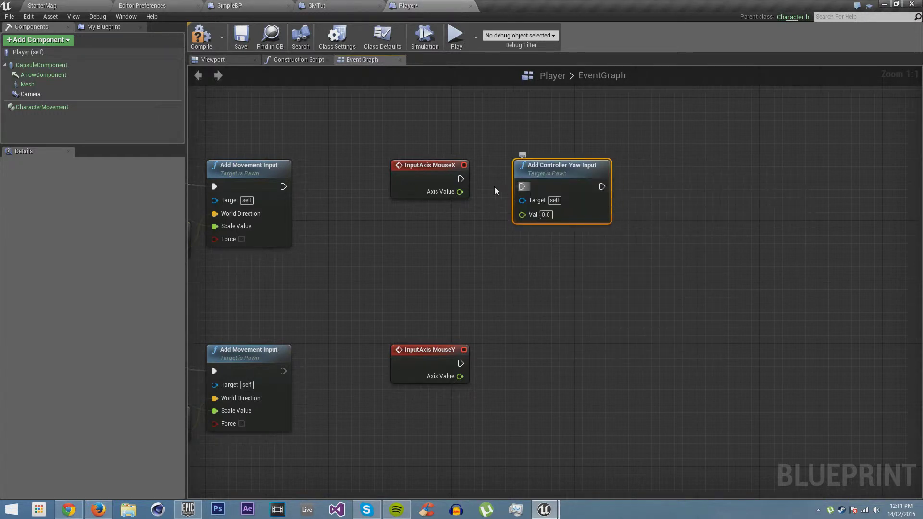
drag(460, 191, 525, 219)
Add an Add Controller Pitch Input node, wire MouseY's execution and Axis Value to its execution and Val inputs, and compile and save the blueprint
right_drag(511, 351, 497, 270)
right_click(503, 268)
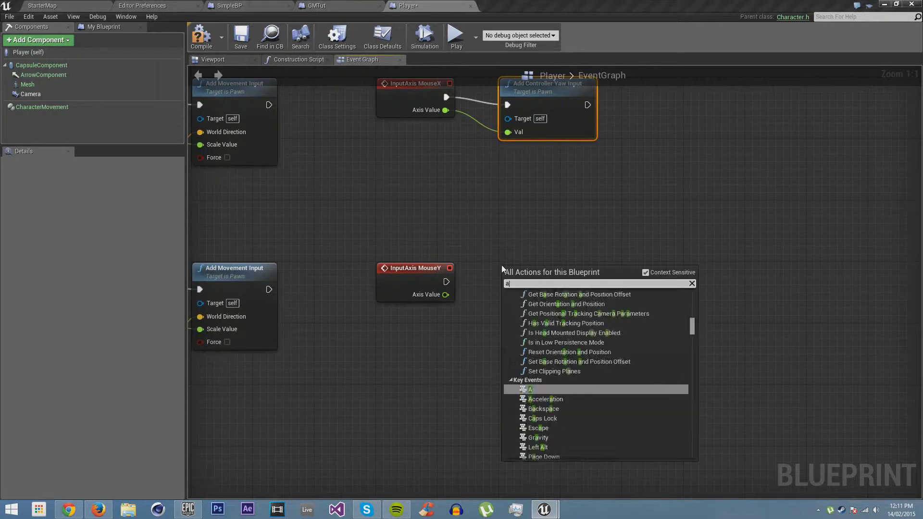
text(add pi)
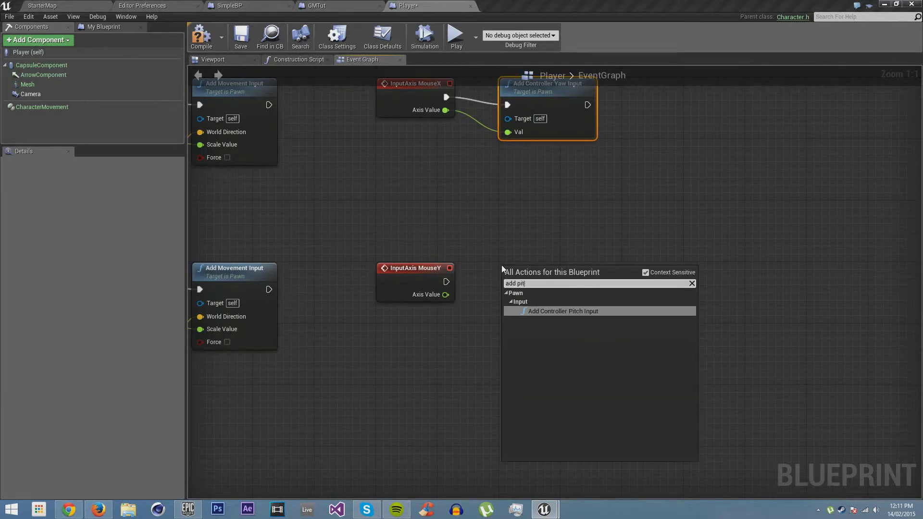
text(t)
click(564, 312)
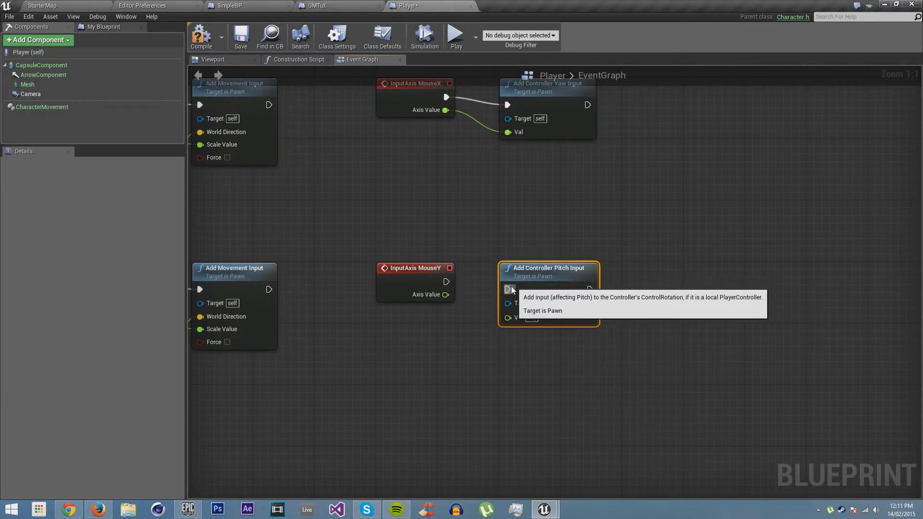
drag(512, 289, 512, 308)
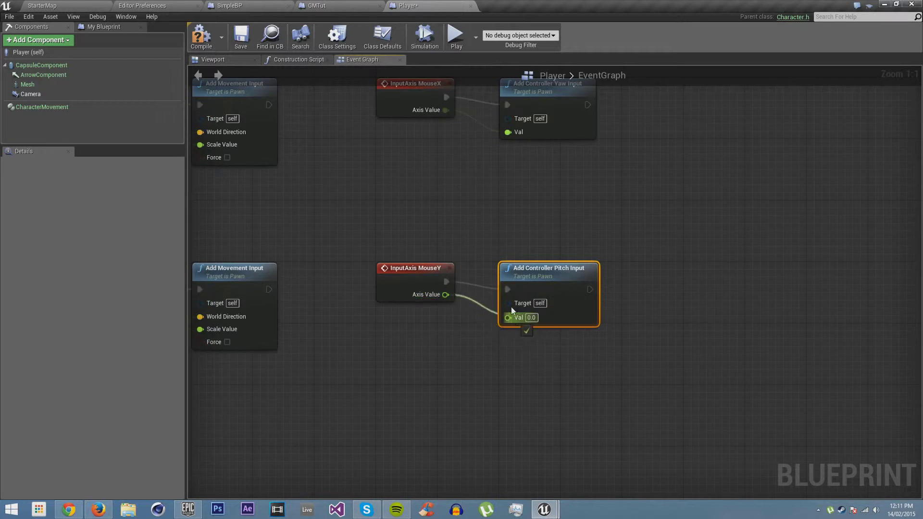
click(197, 38)
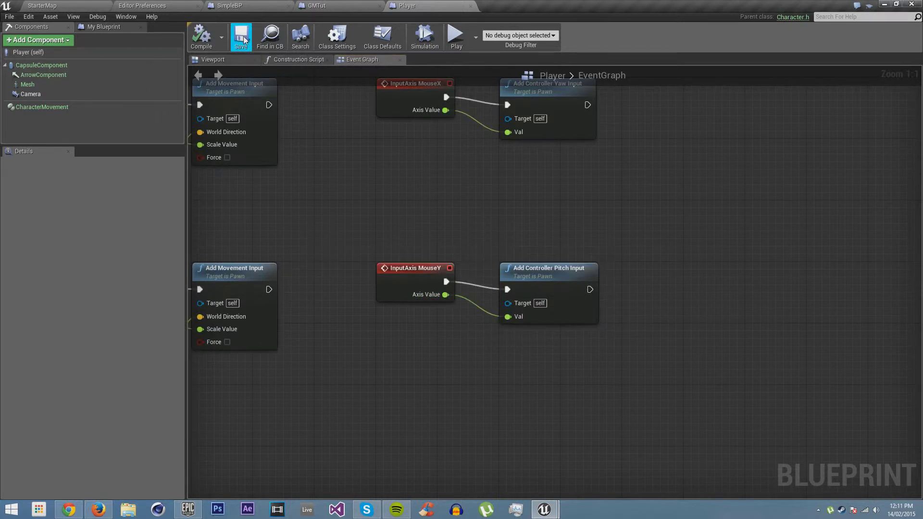
Play-test the mouse look in the StarterMap level, end the session, and cancel the pending autosave
click(105, 4)
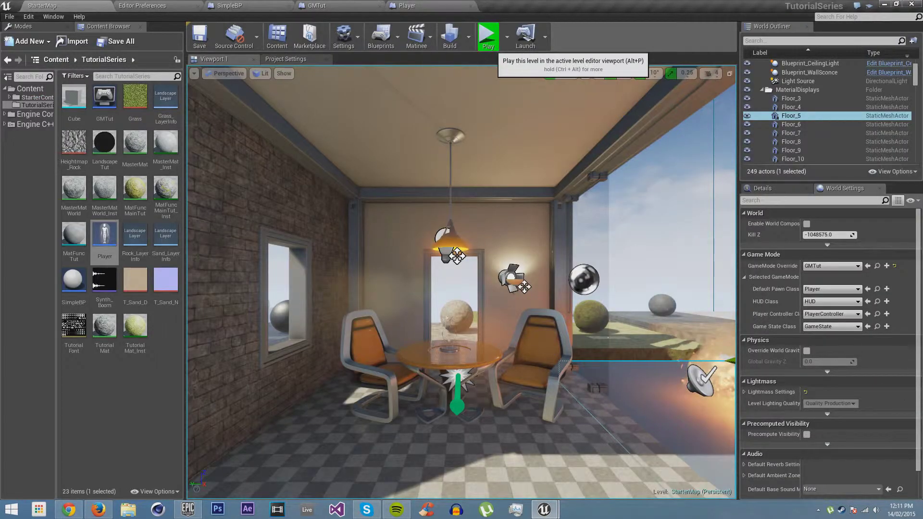
click(487, 32)
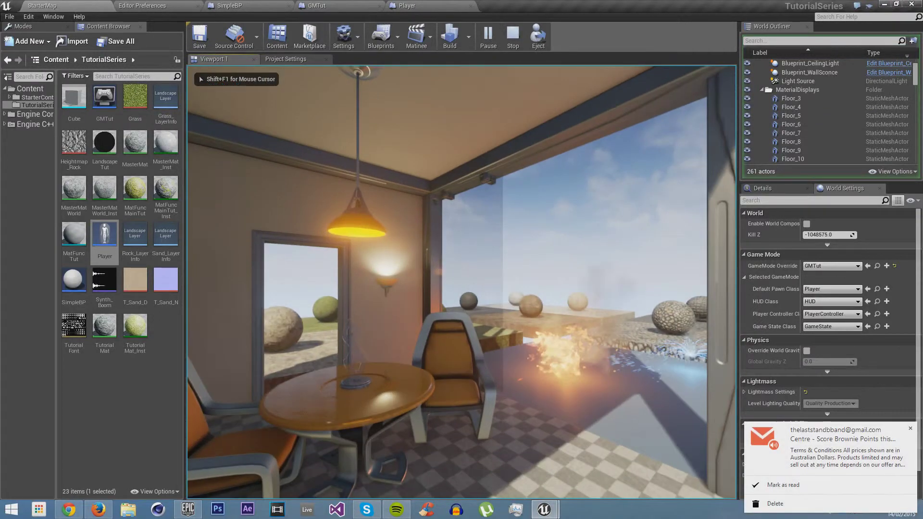
key(Escape)
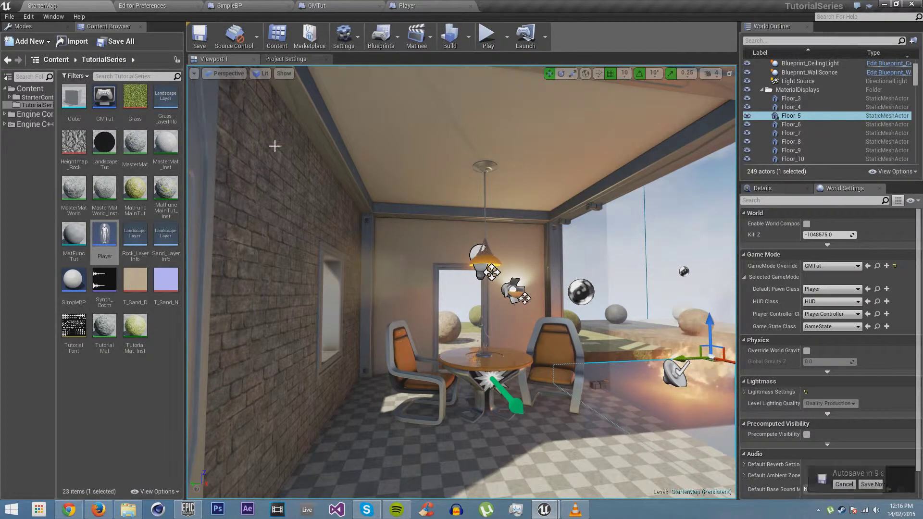
click(801, 485)
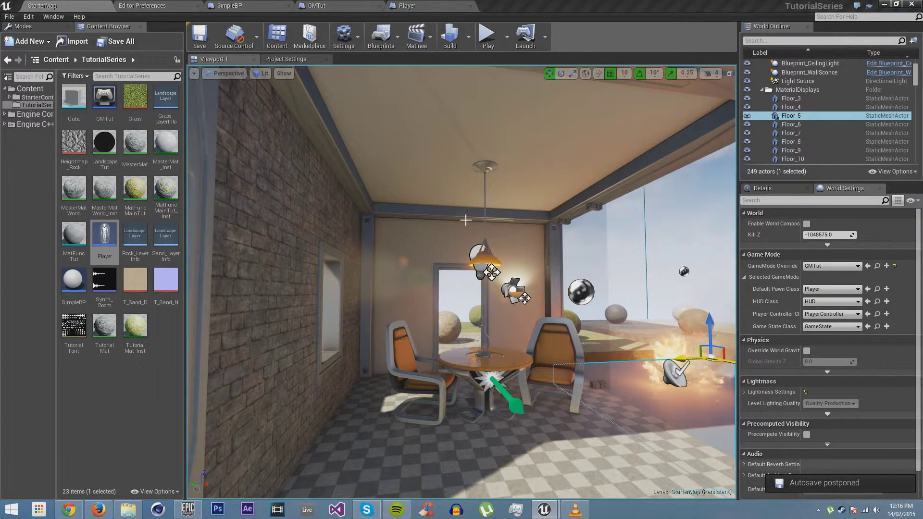
Enable Use Pawn Control Rotation on the Player blueprint's Camera component, and compile and save the blueprint
click(406, 5)
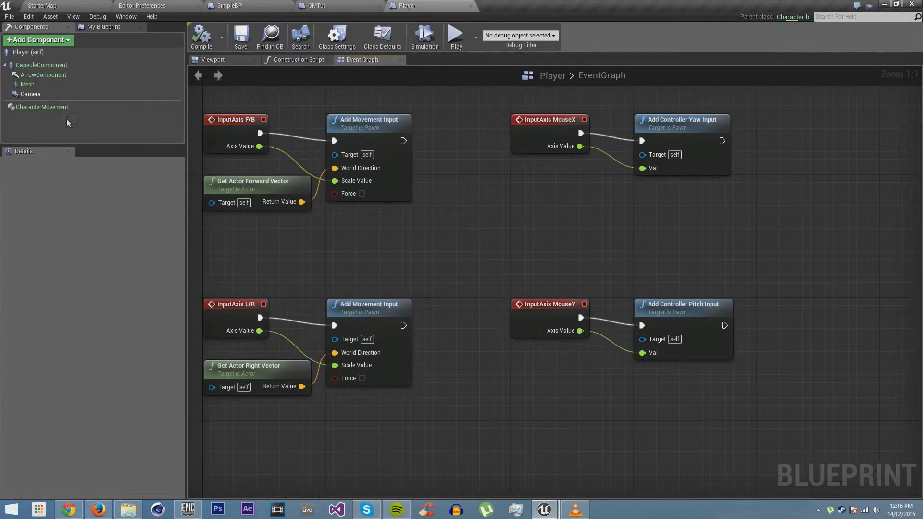
click(39, 97)
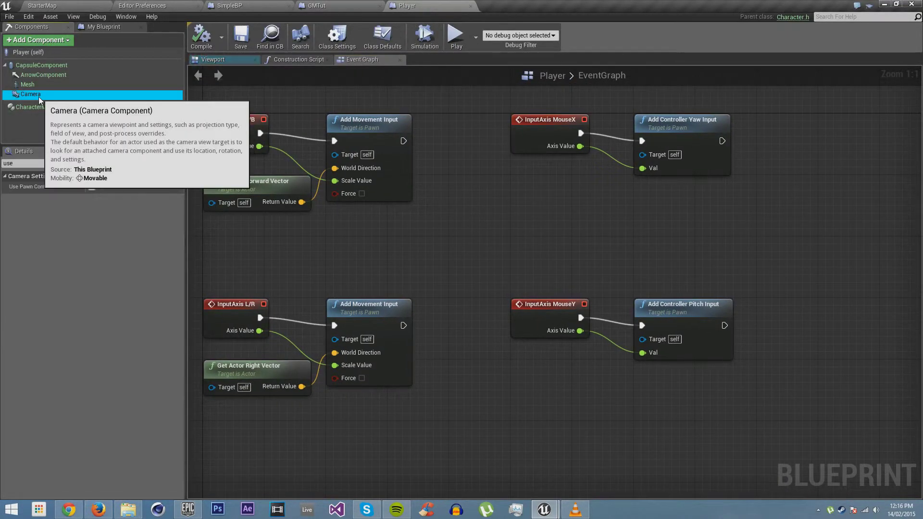
click(21, 164)
click(42, 191)
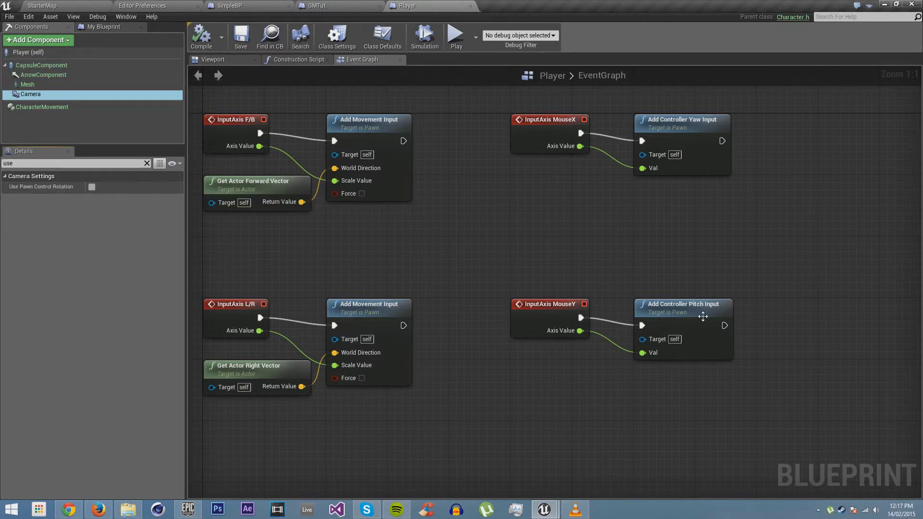
click(92, 187)
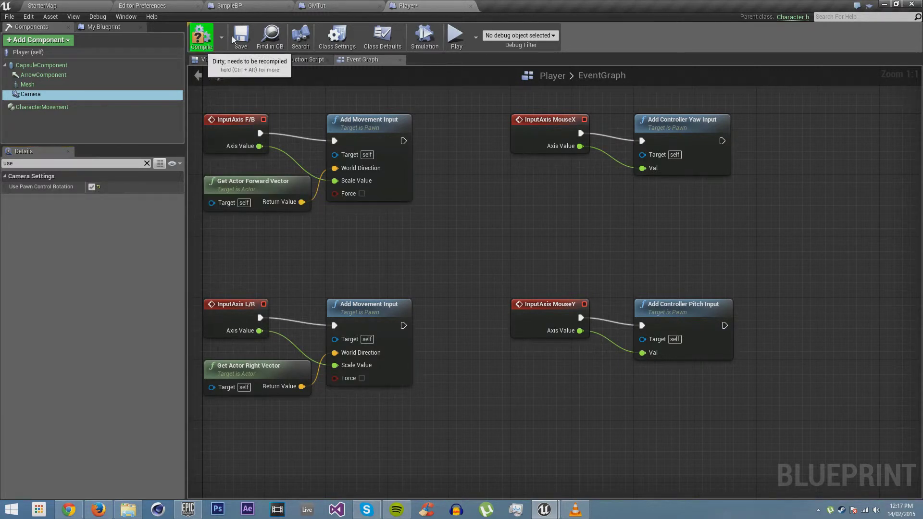
key(F7)
Play-test StarterMap by walking forward and looking around in all directions with the mouse, and end the session
click(76, 5)
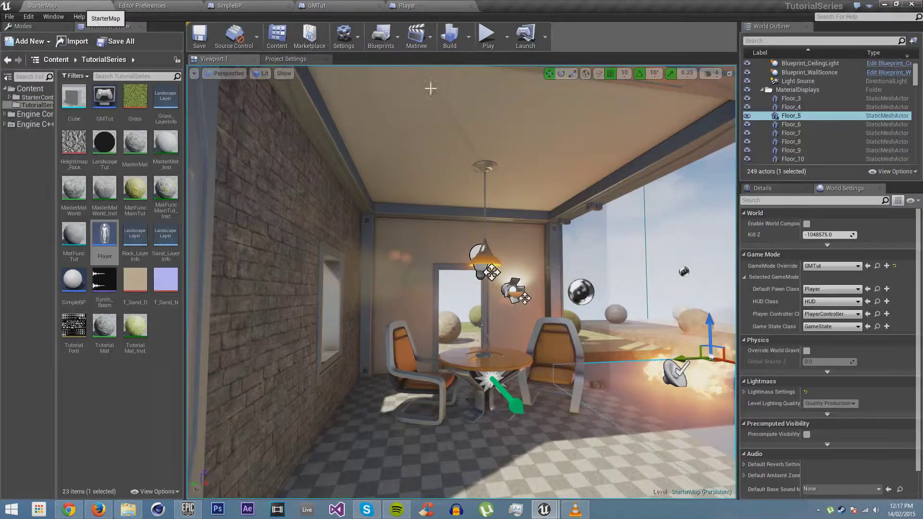
click(486, 33)
key(w)
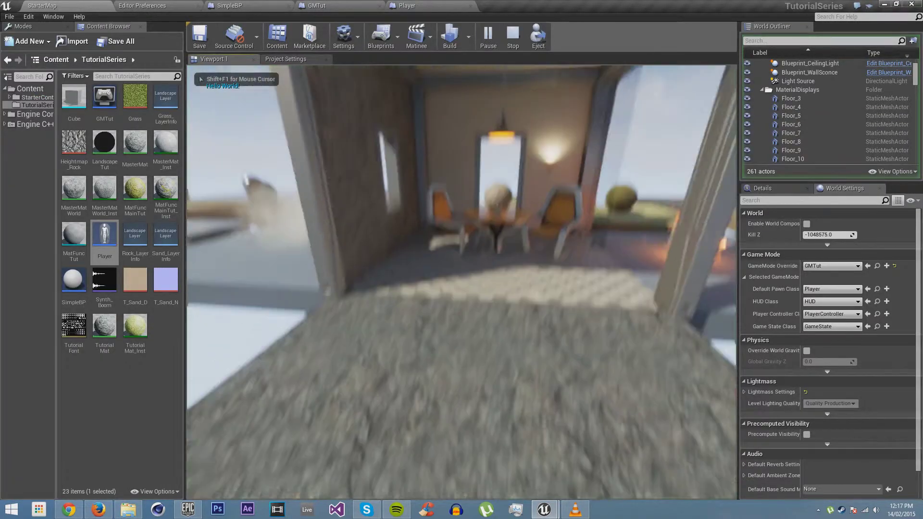
key(w)
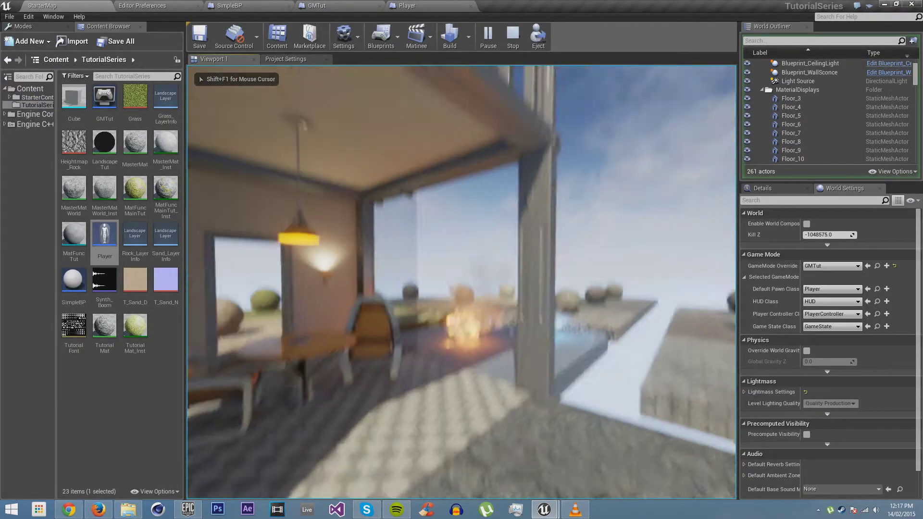
key(w)
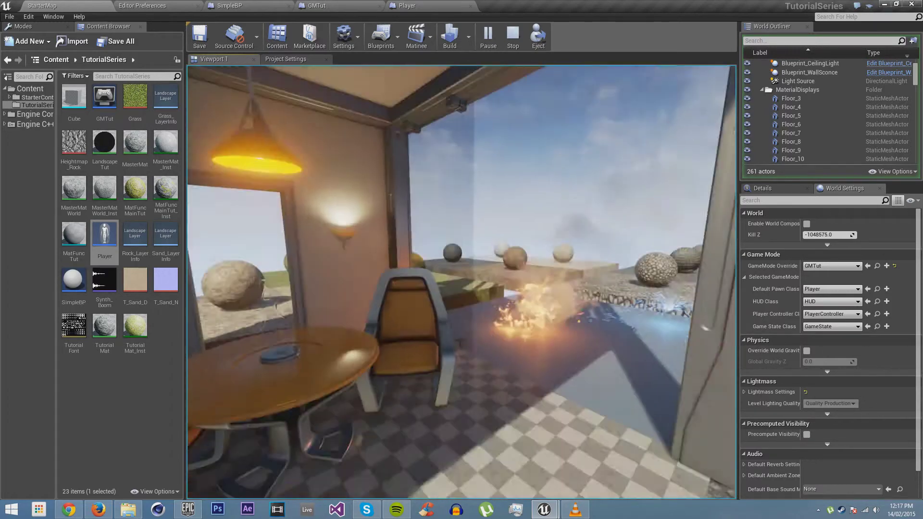
key(Escape)
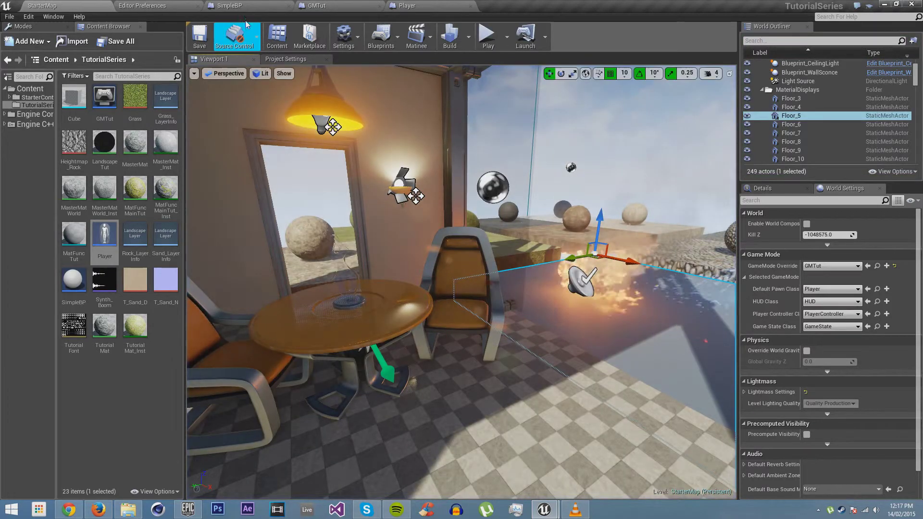
Set the scale of the MouseY axis mapping to -1 in the project's input settings, and save the StarterMap level
click(285, 59)
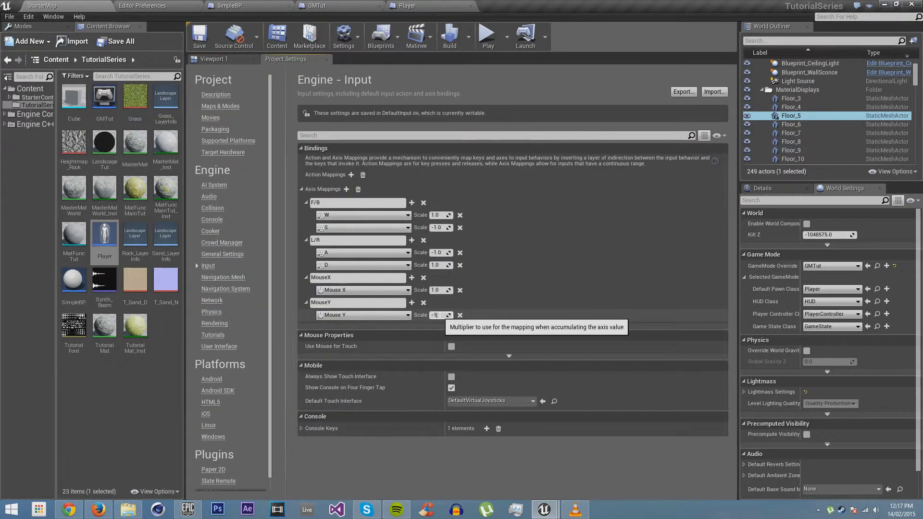
click(439, 315)
text(-1)
key(Return)
click(206, 60)
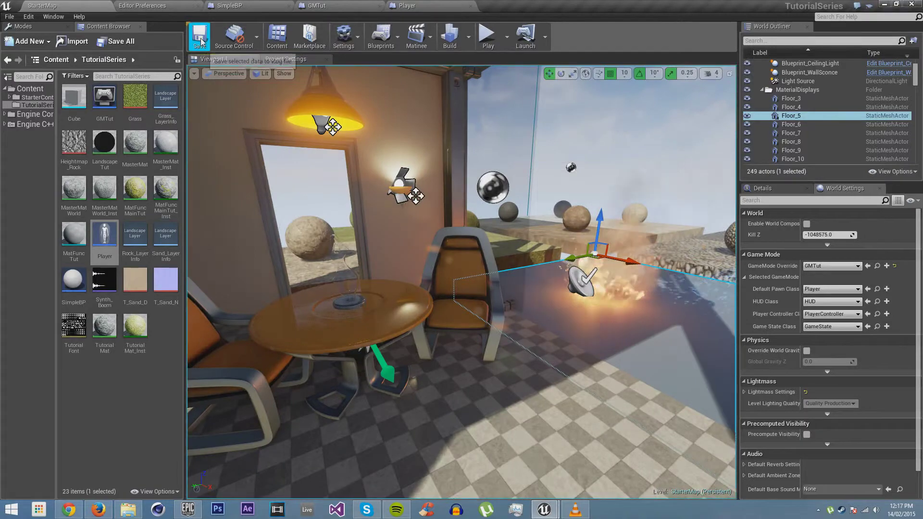
click(200, 36)
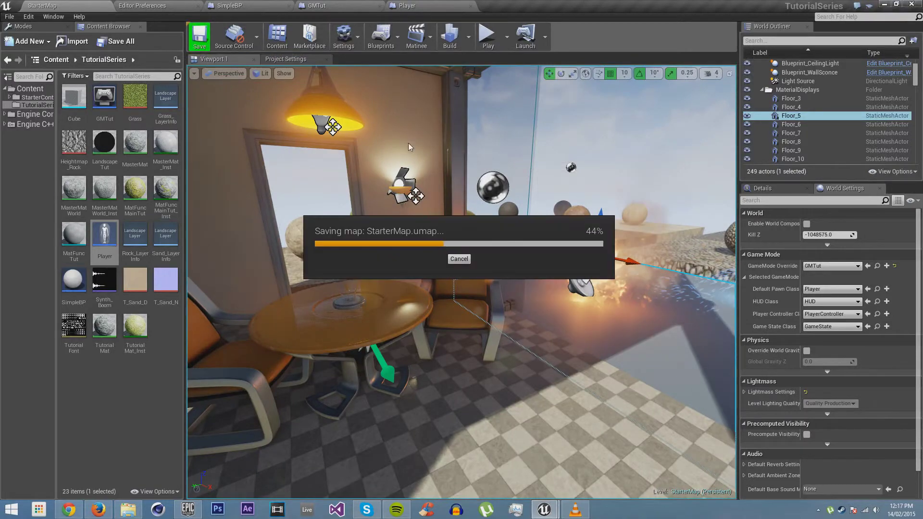
Play-test the level again to check walking and the inverted vertical mouse look, and end the session
click(487, 36)
key(w)
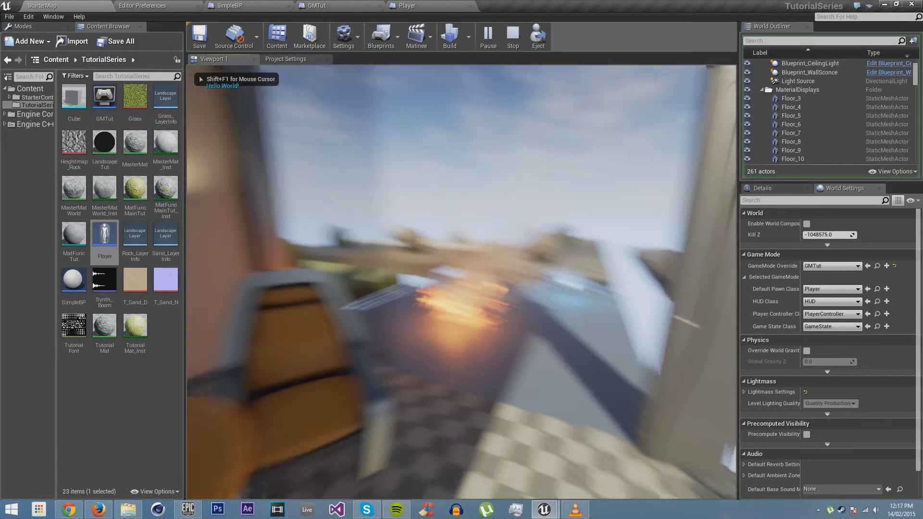
key(w)
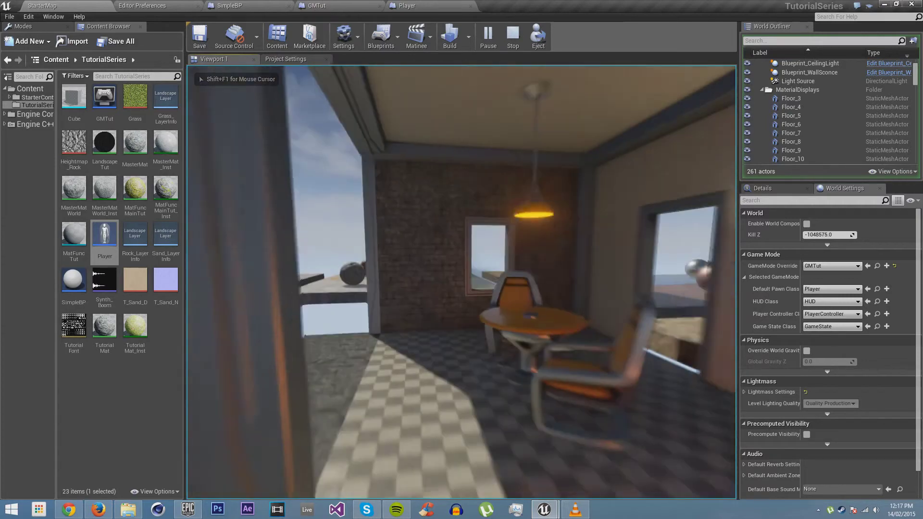
key(w)
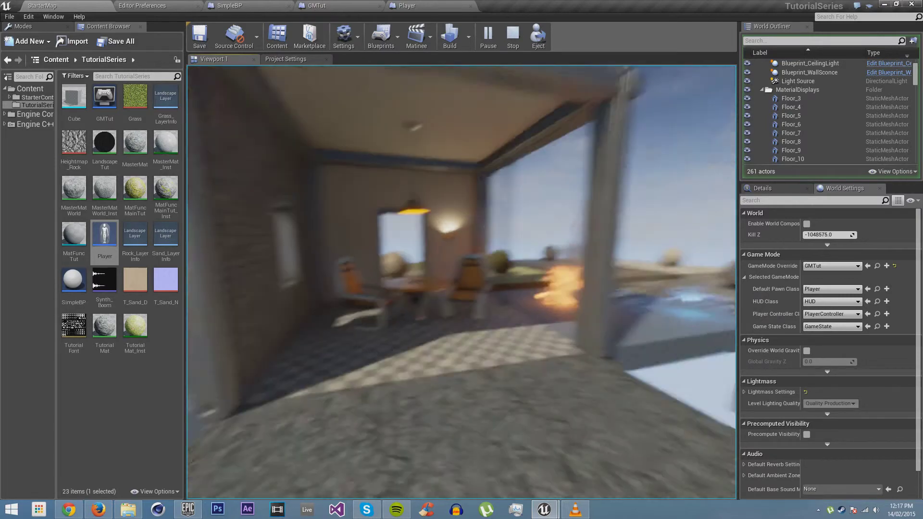
key(Escape)
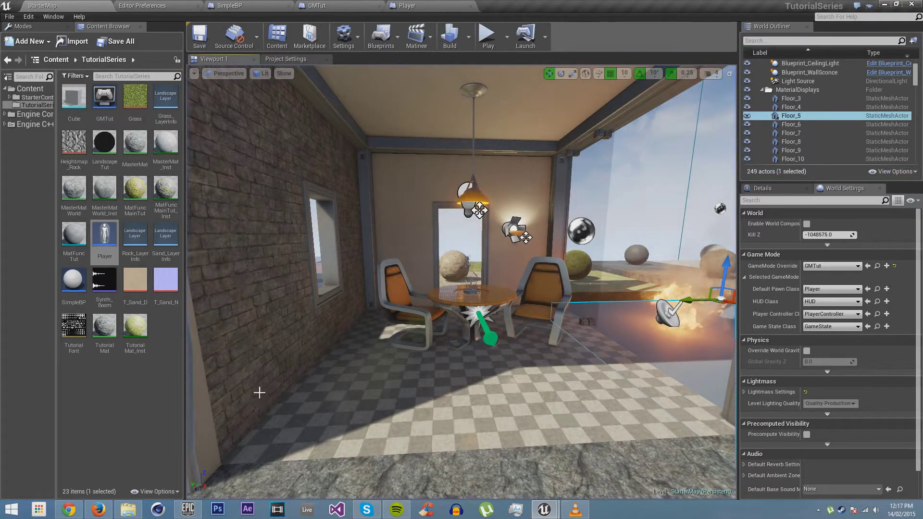